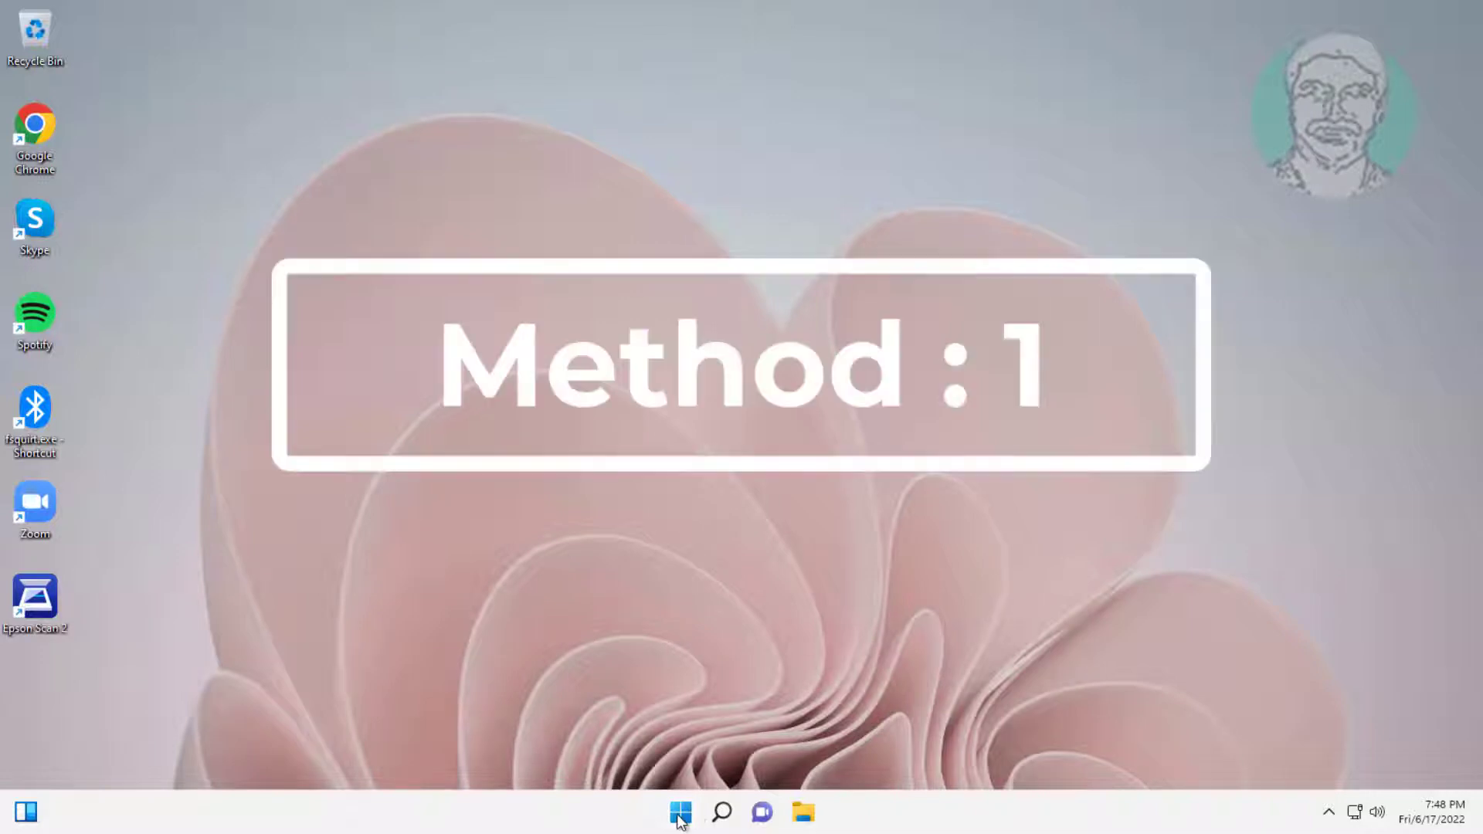
# Step: In Device Manager, expand Network adapters and select the TP-Link Wireless USB Adapter
pyautogui.rightClick(681, 811)
pyautogui.click(685, 414)
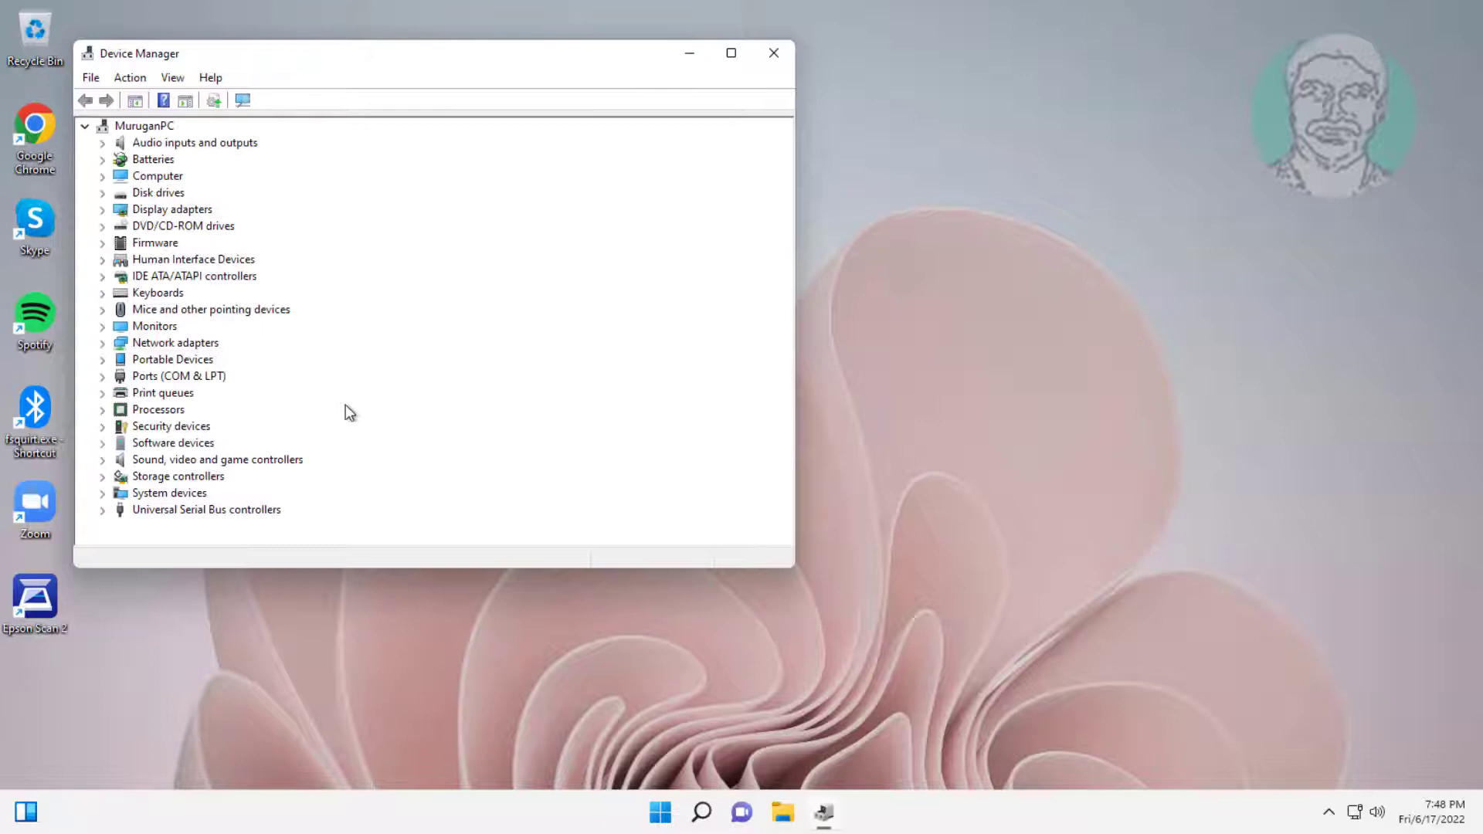
pyautogui.click(158, 343)
pyautogui.click(104, 342)
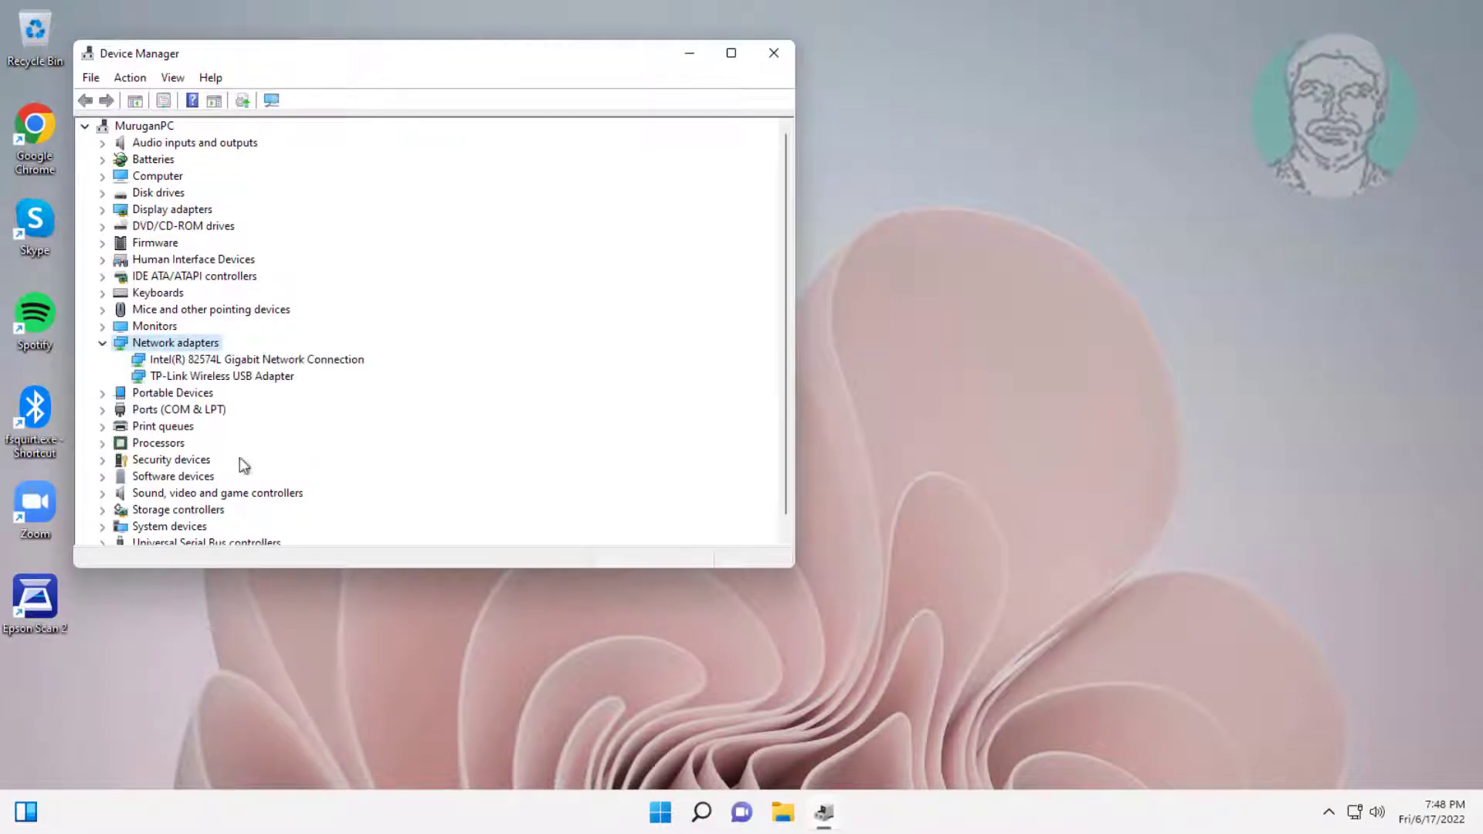
pyautogui.click(184, 378)
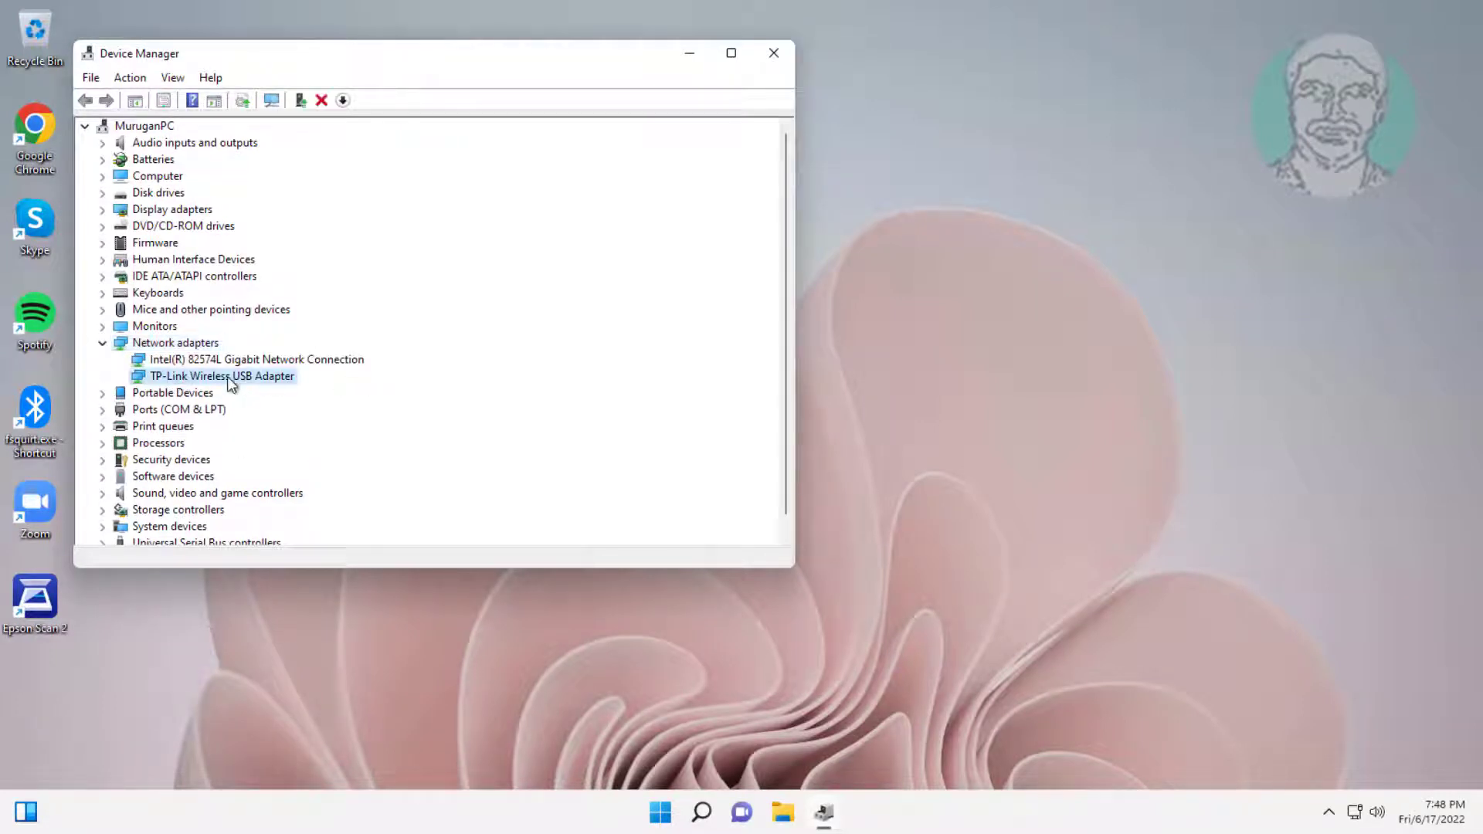
# Step: Run an automatic driver search for the TP-Link adapter, which reports the best driver is already installed
pyautogui.rightClick(279, 376)
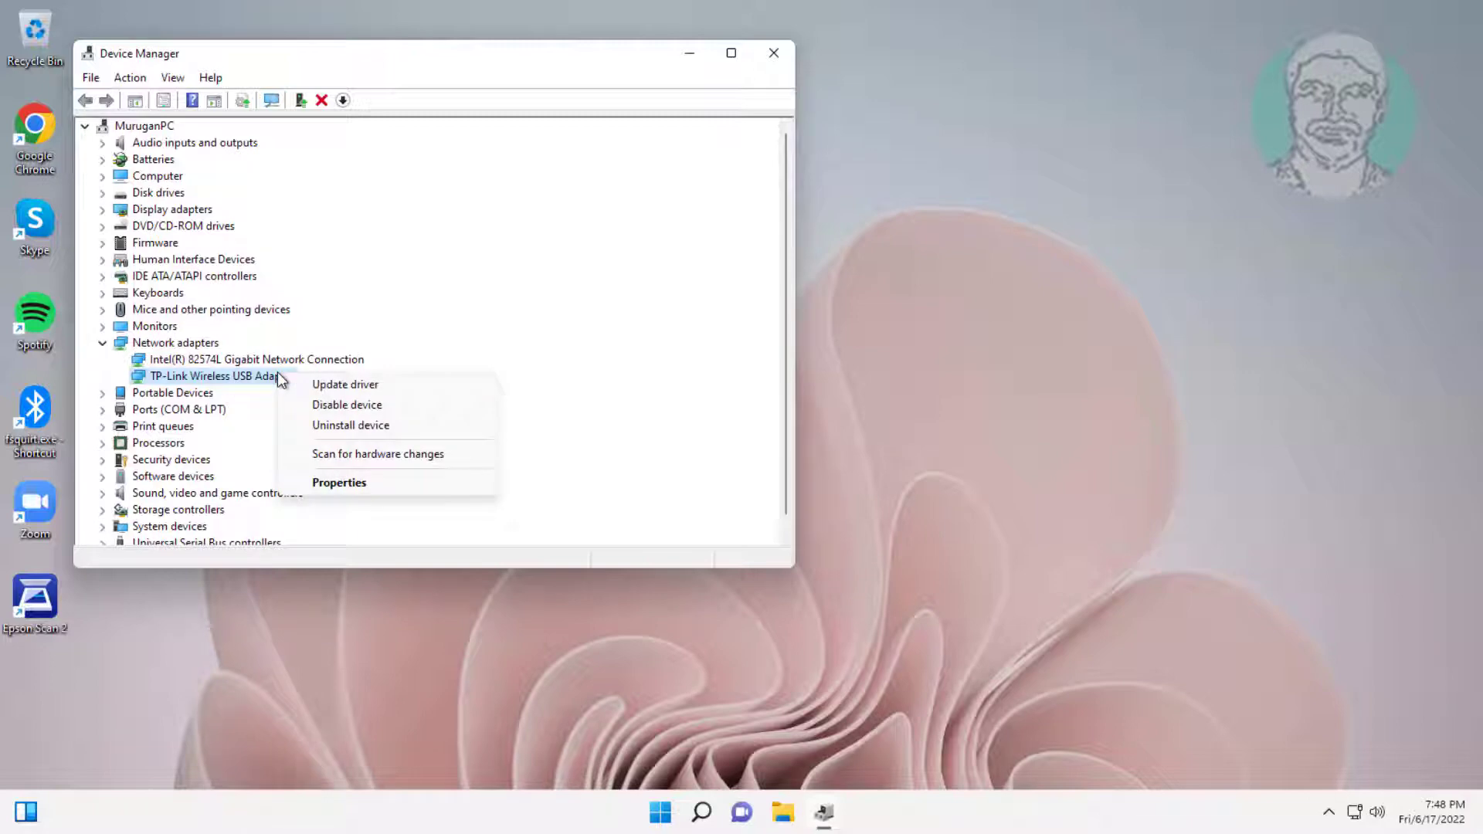
pyautogui.click(351, 383)
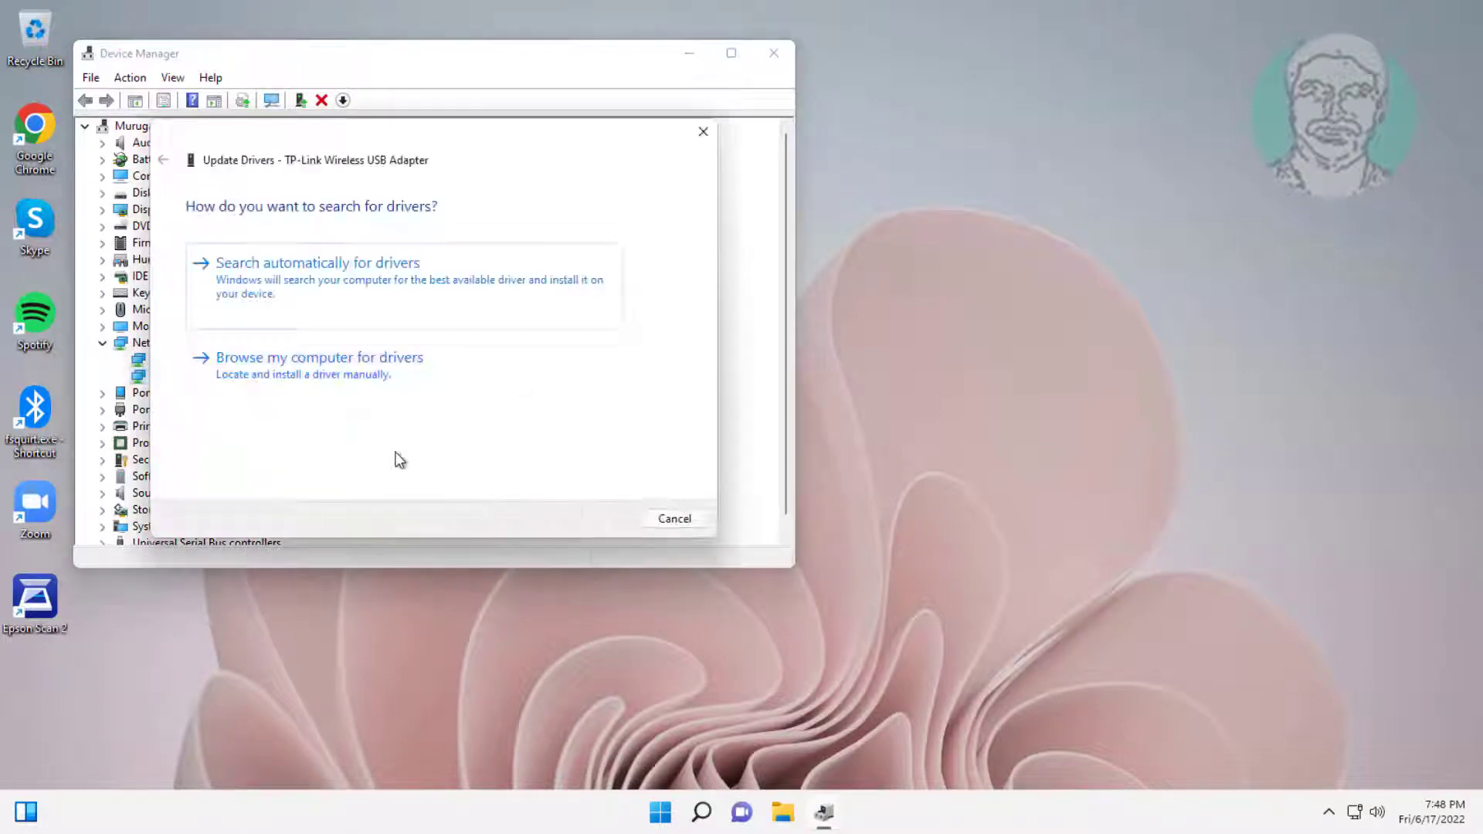
pyautogui.click(341, 280)
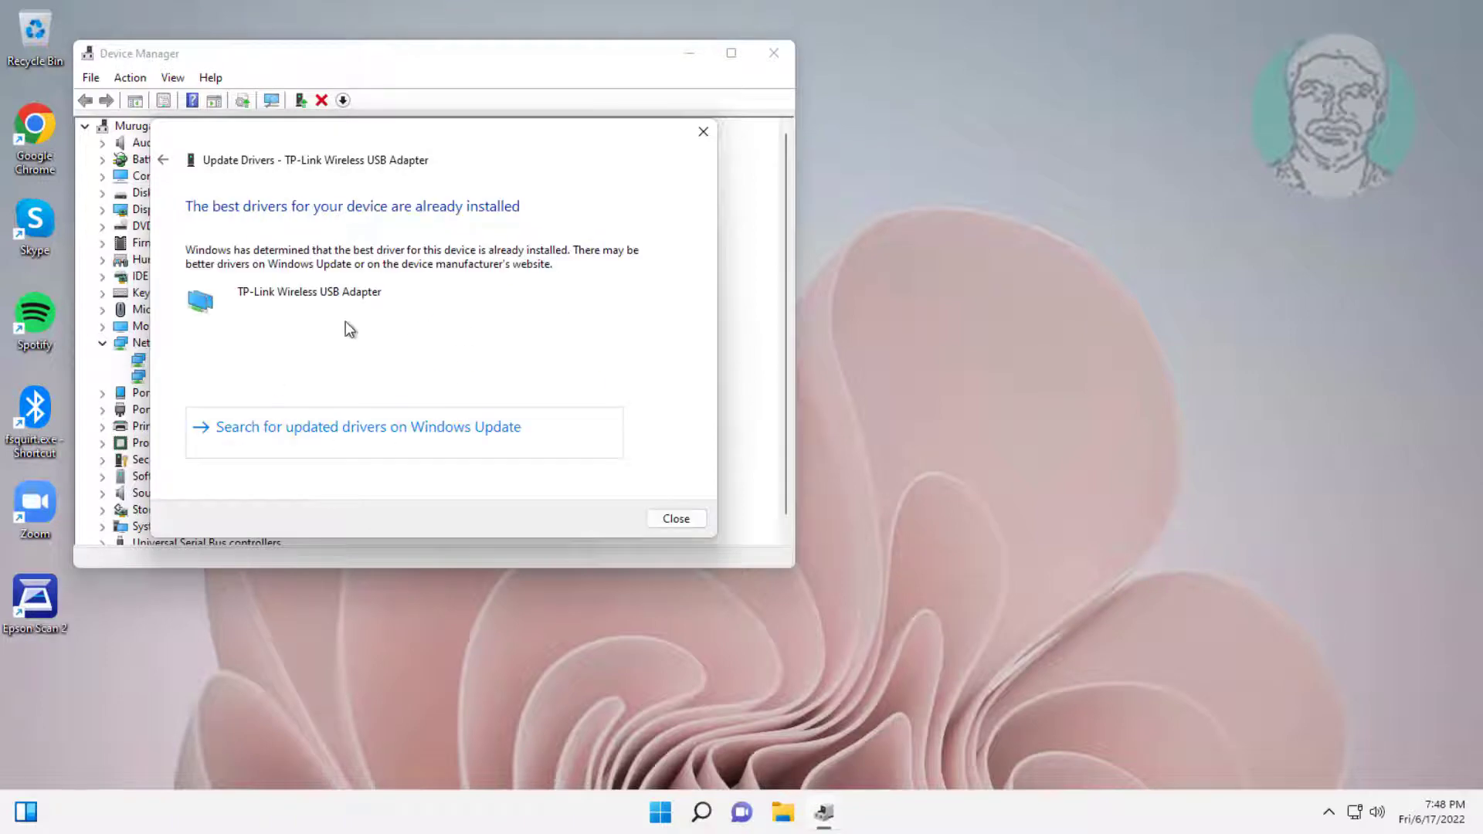
pyautogui.click(677, 522)
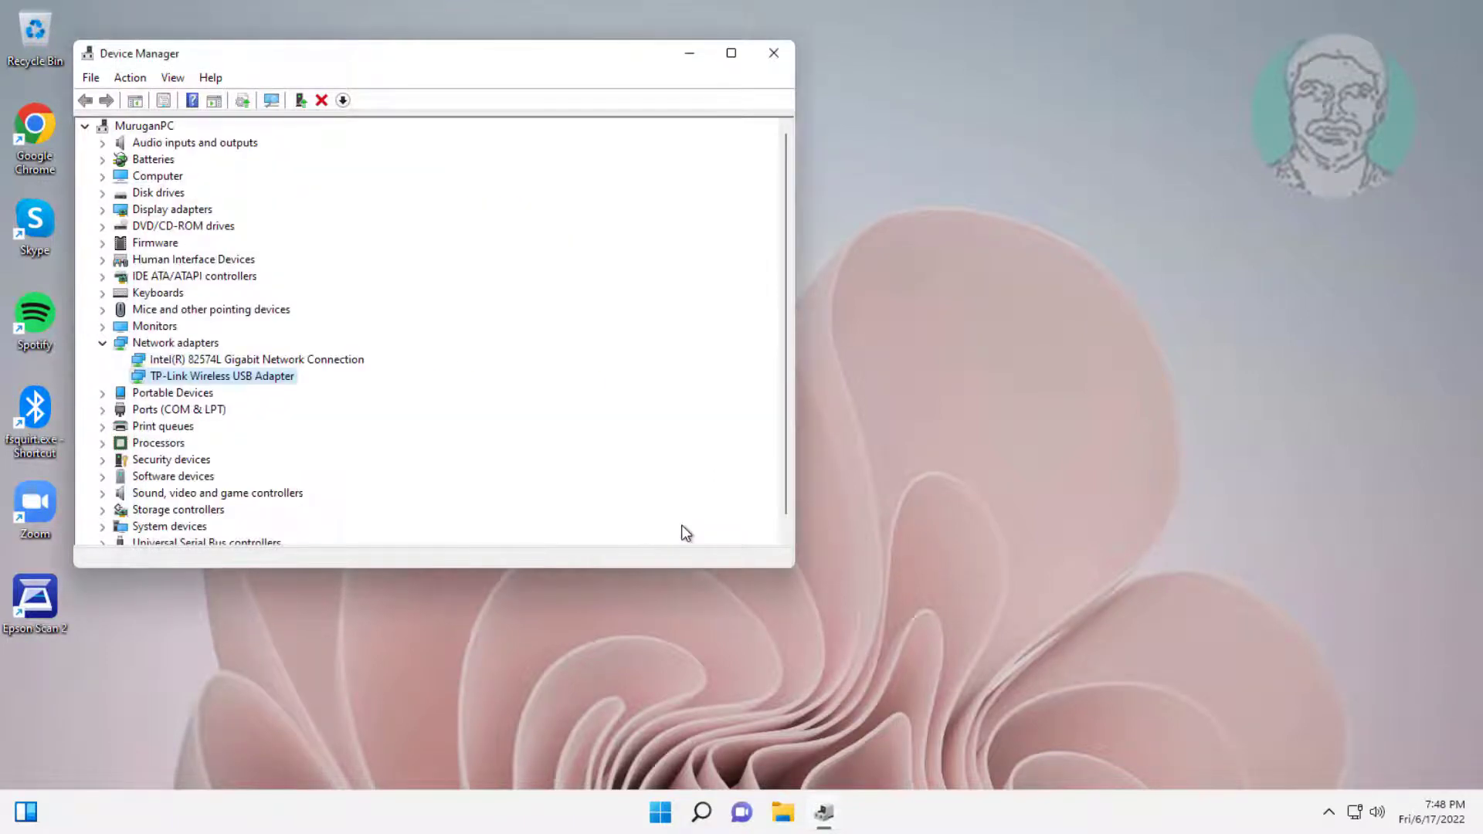
# Step: Close Device Manager and reopen it from the Start quick tools list
pyautogui.click(777, 53)
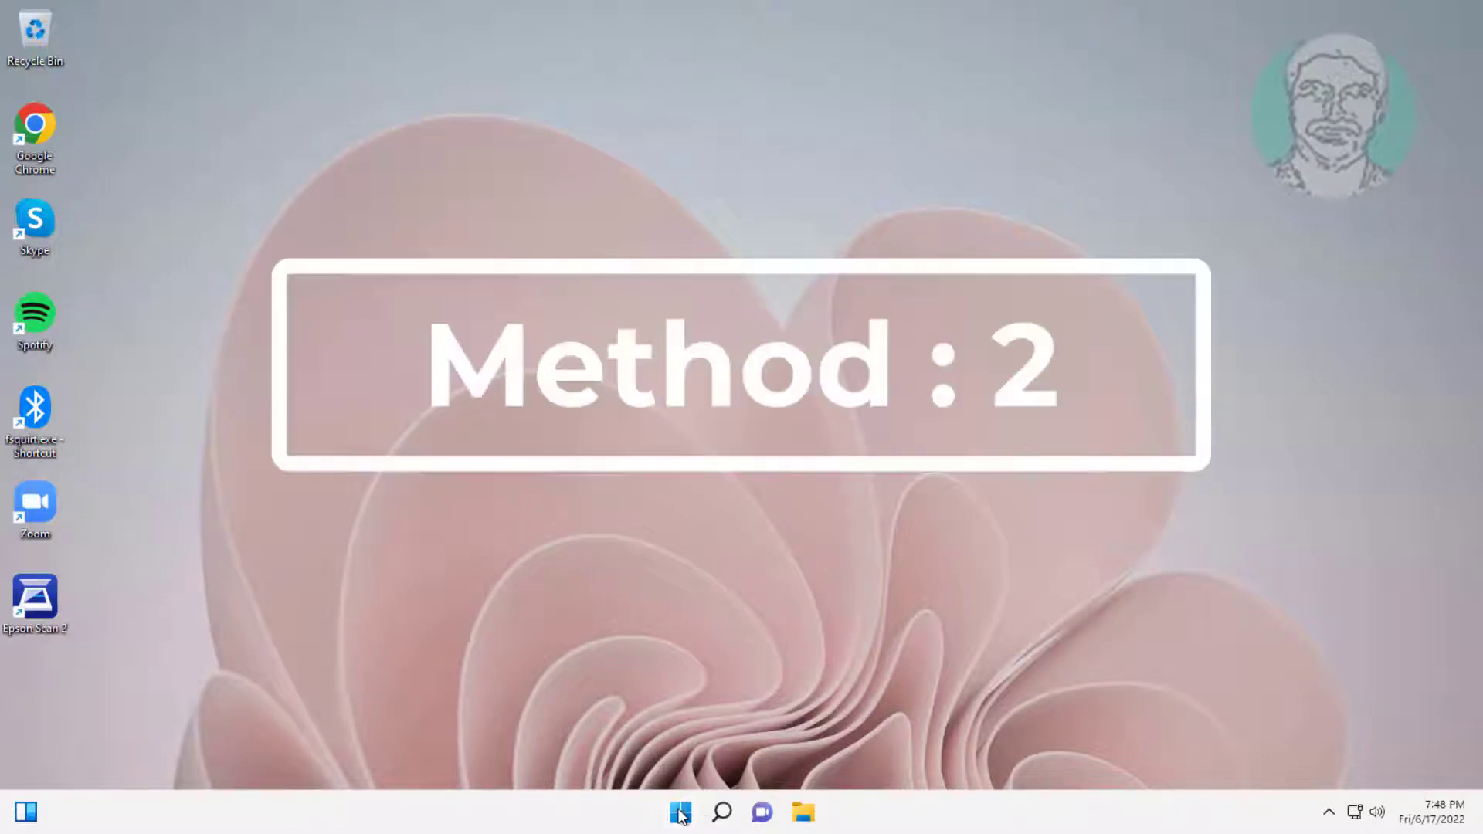
pyautogui.rightClick(683, 814)
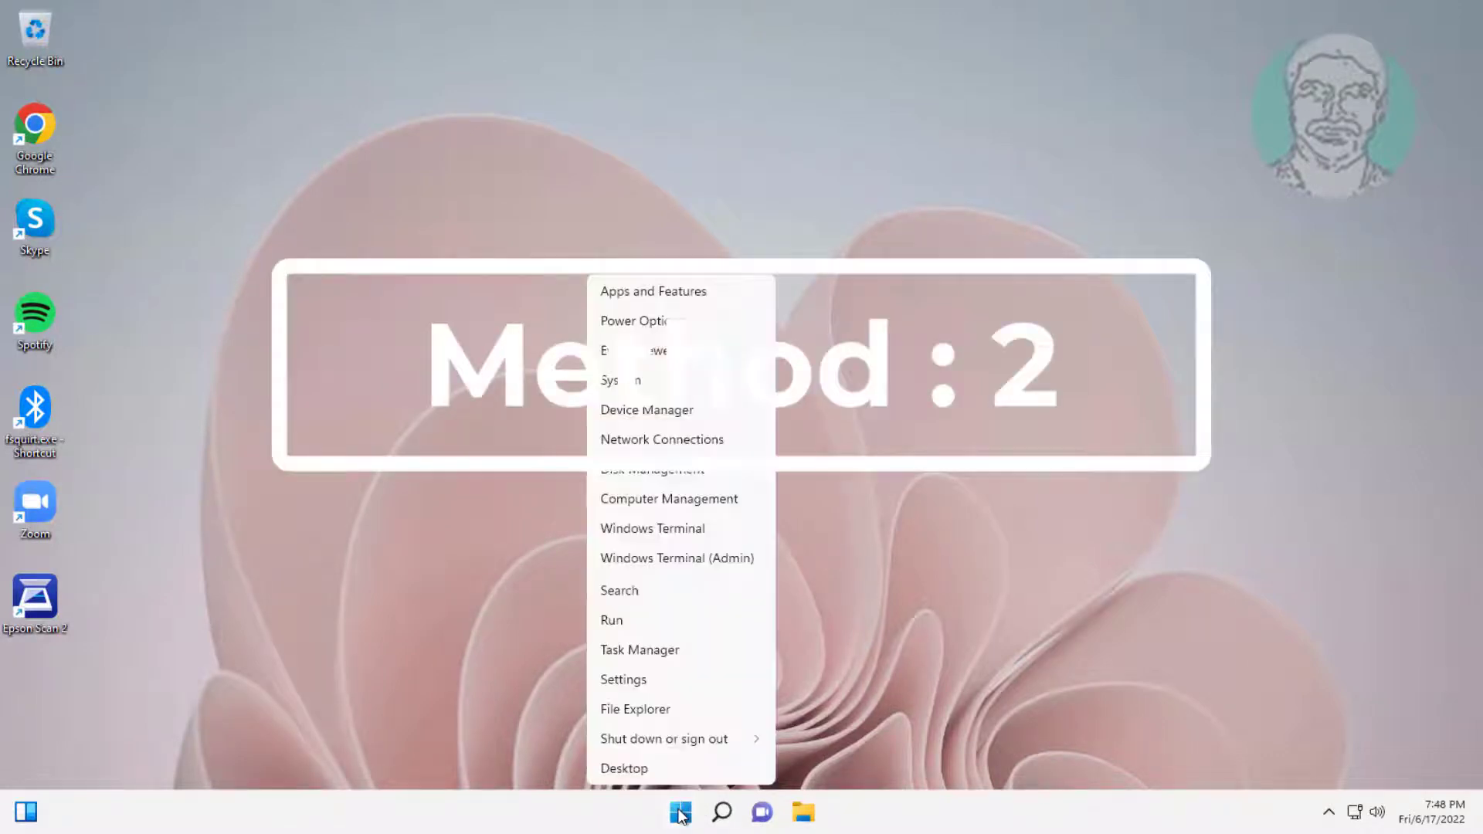
pyautogui.click(658, 409)
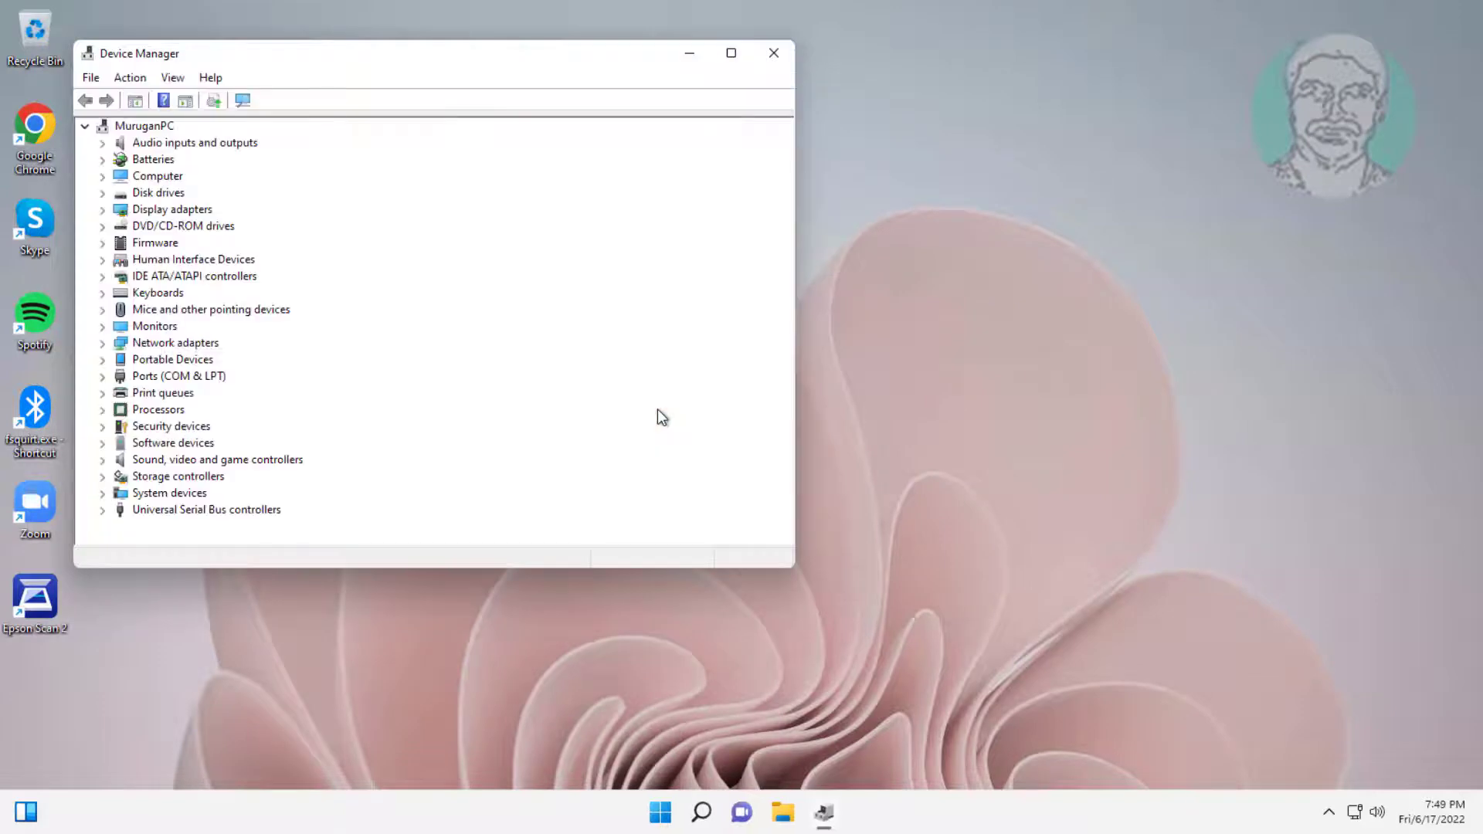
# Step: Expand Network adapters and bring up the TP-Link Wireless USB Adapter's actions
pyautogui.click(165, 344)
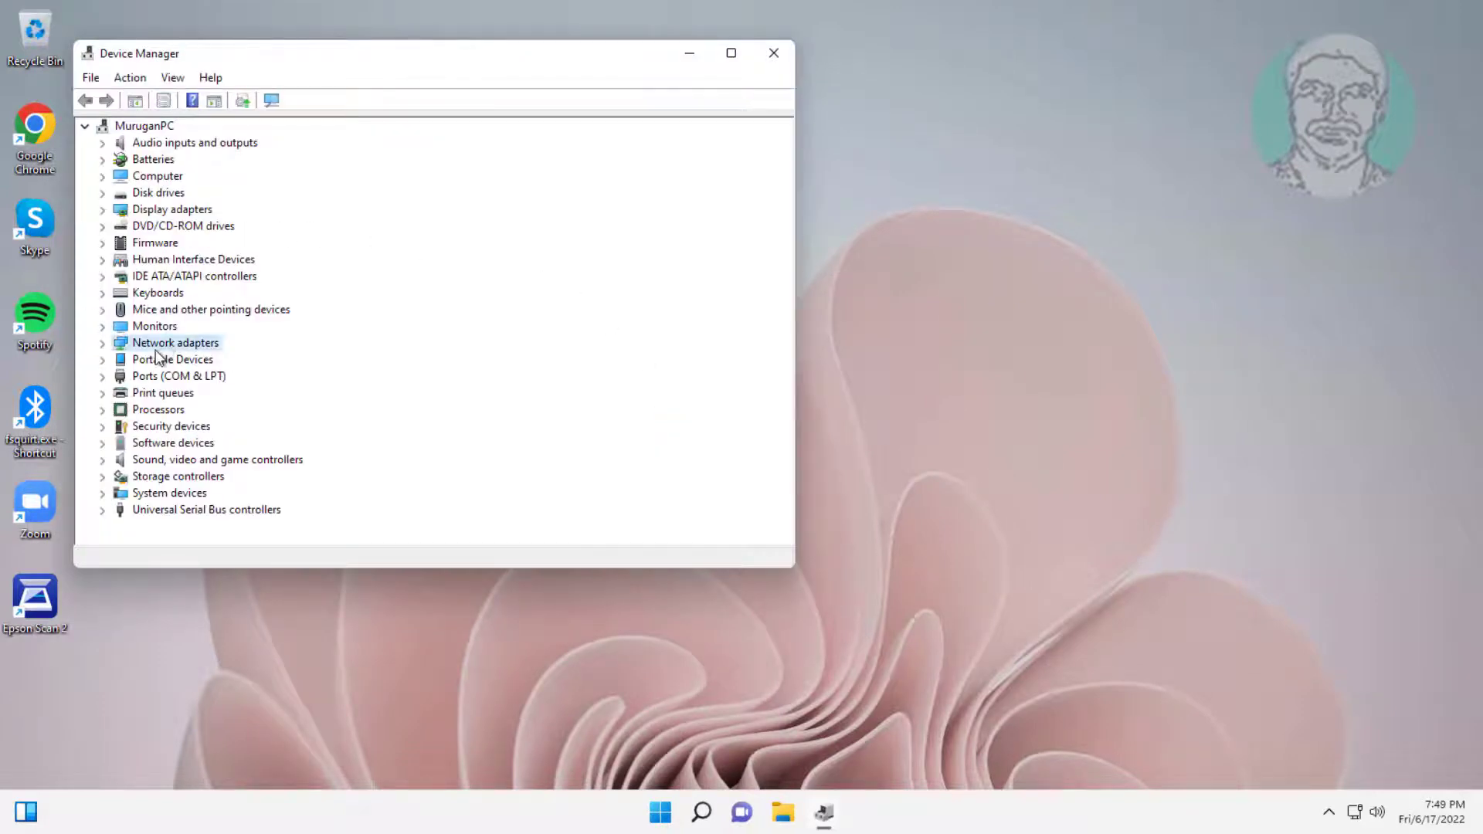
pyautogui.click(104, 343)
pyautogui.click(244, 377)
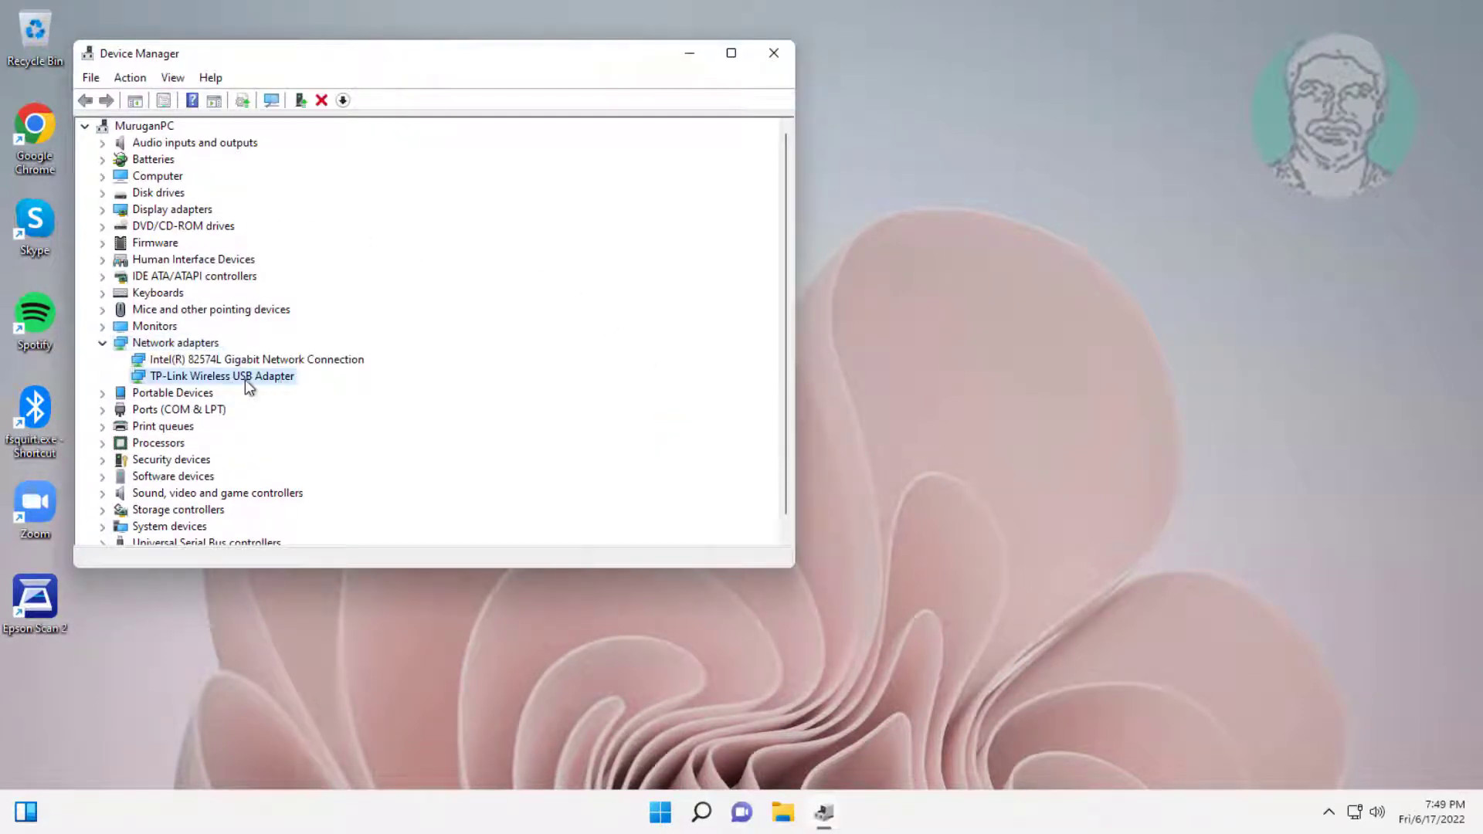
pyautogui.rightClick(276, 379)
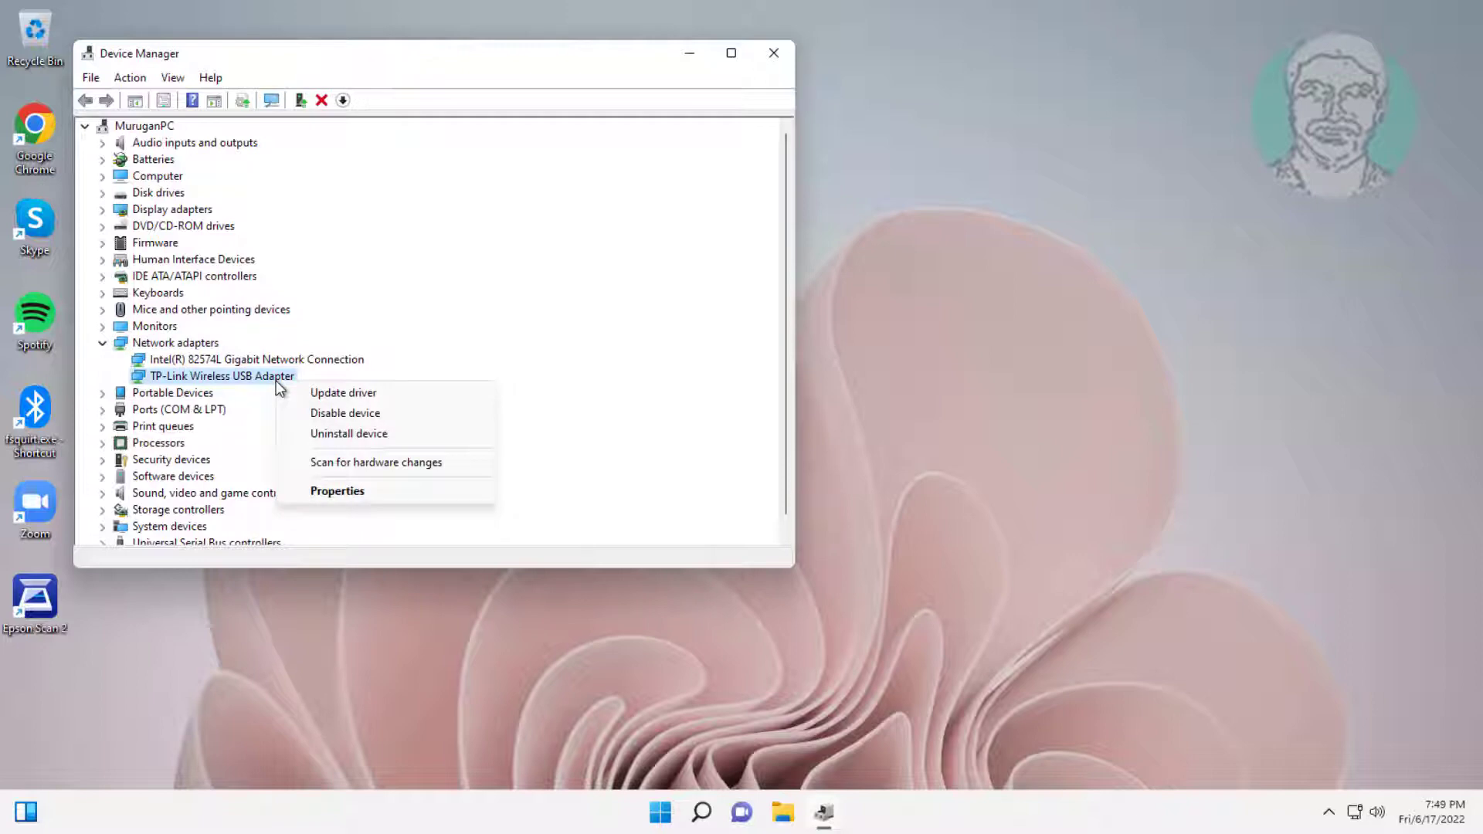
# Step: Reinstall the TP-Link Wireless USB Adapter driver from the compatible-driver list, then close Device Manager
pyautogui.click(342, 392)
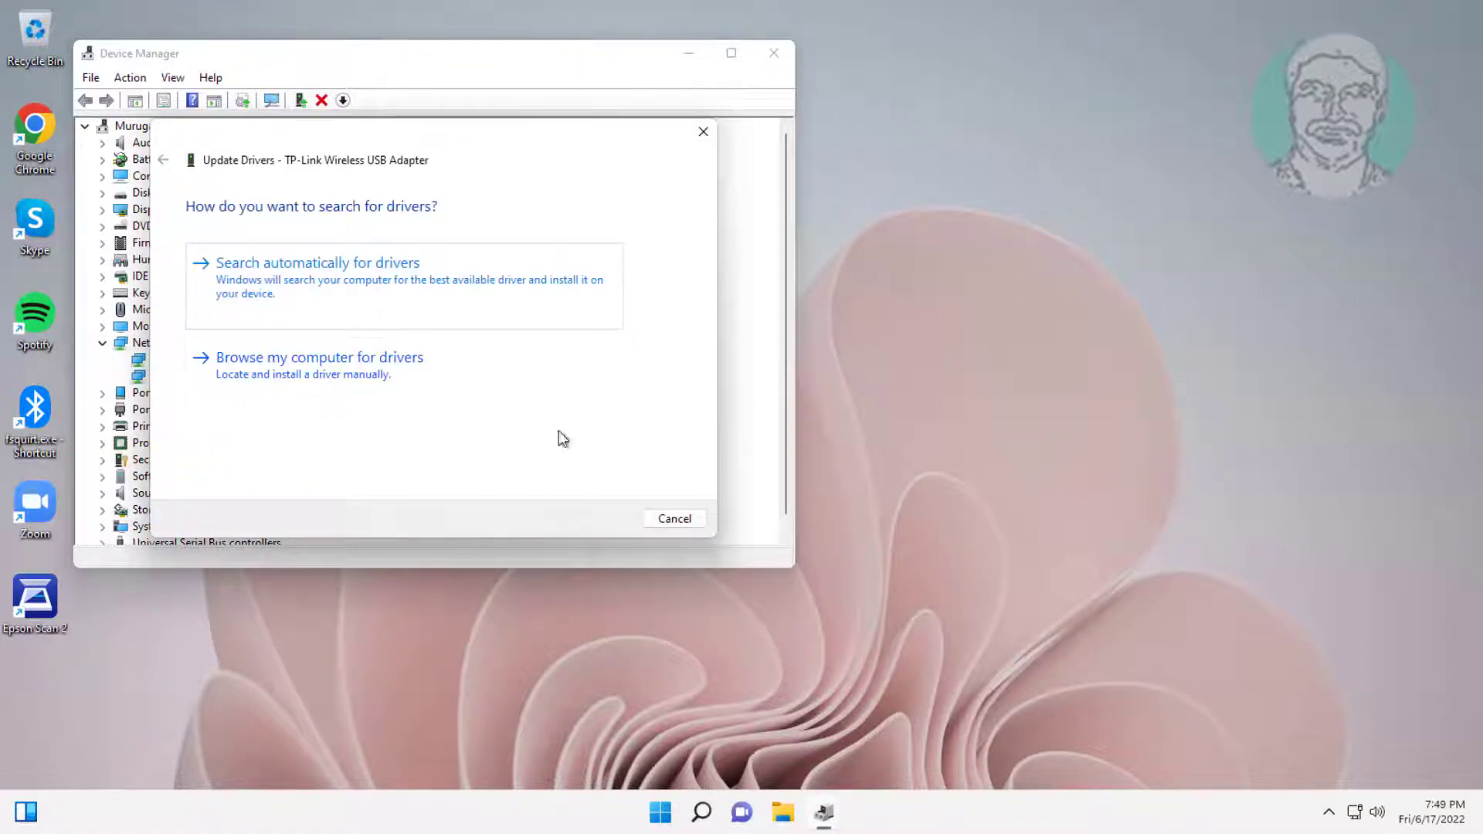
pyautogui.click(354, 357)
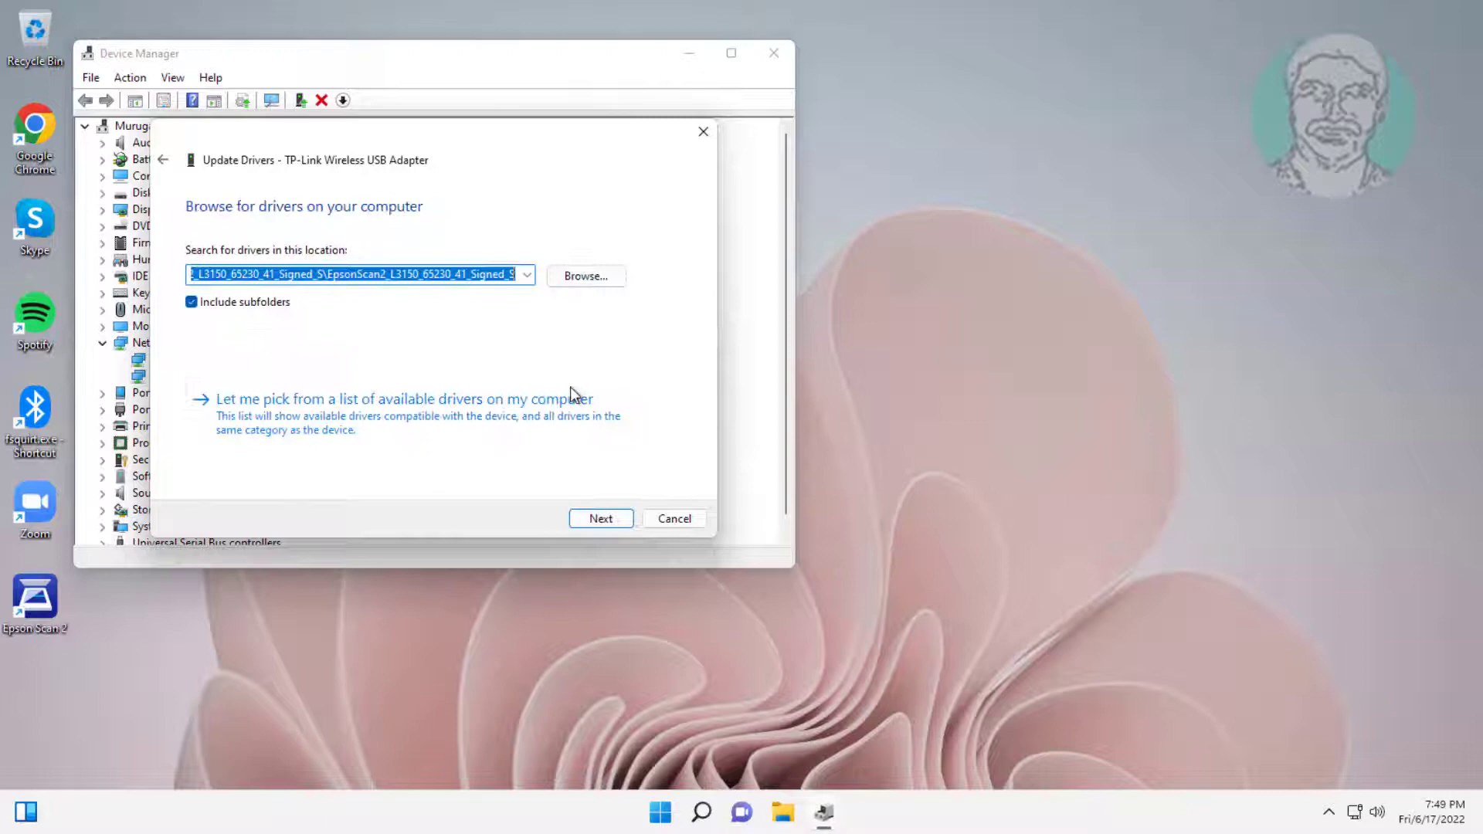
pyautogui.click(416, 409)
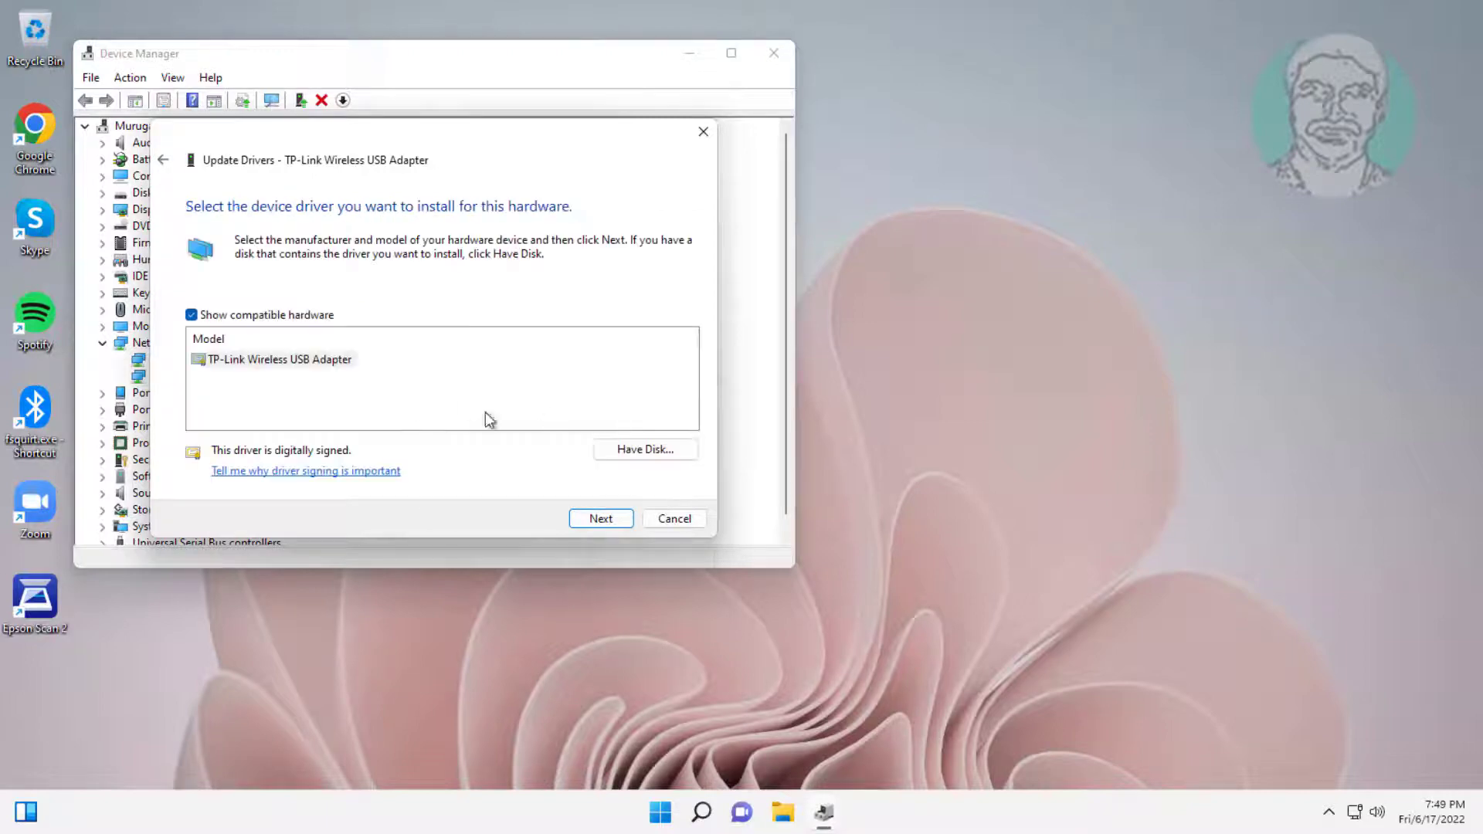
pyautogui.click(600, 518)
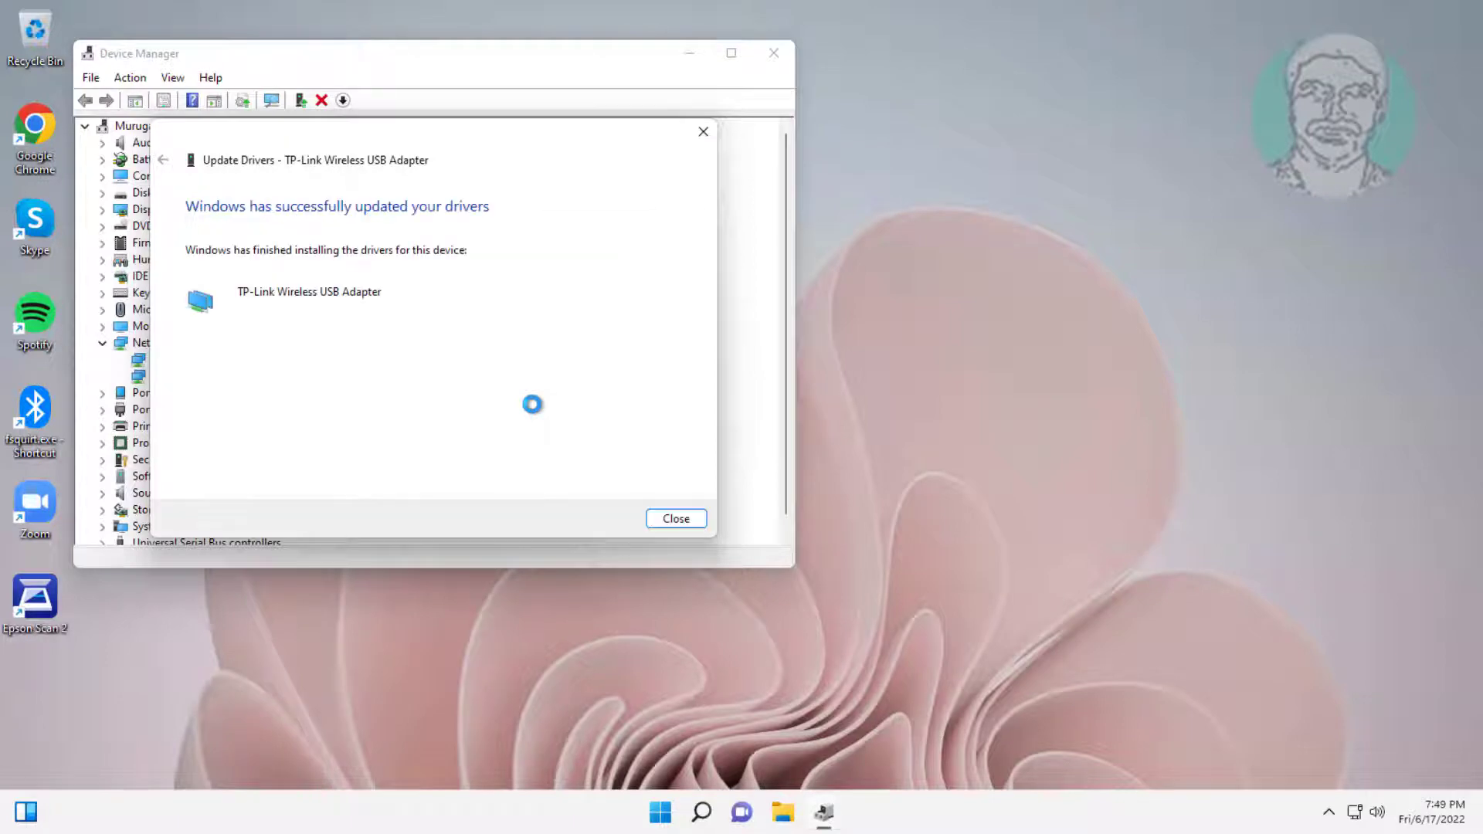
pyautogui.click(675, 517)
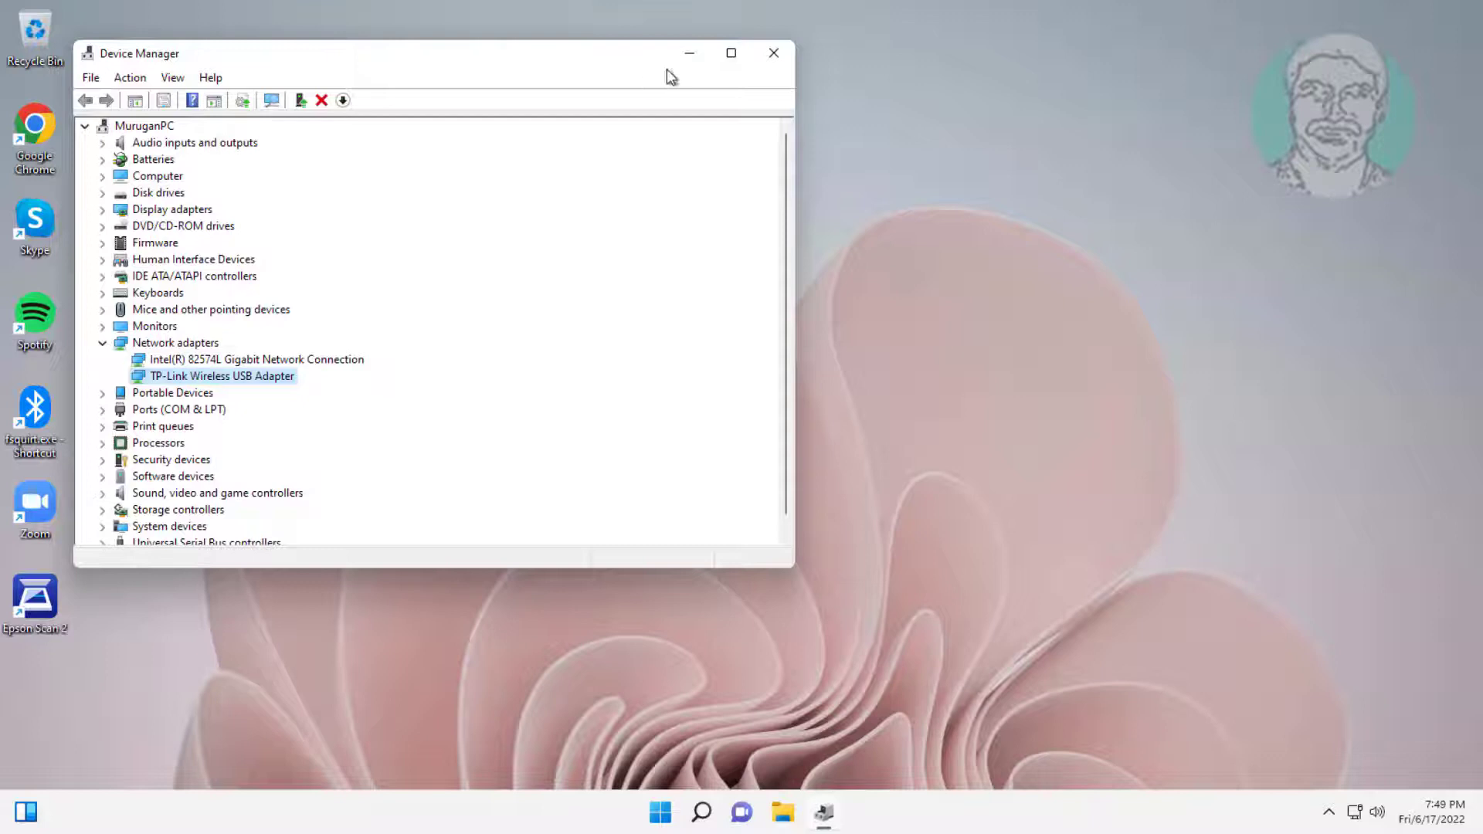
pyautogui.click(778, 58)
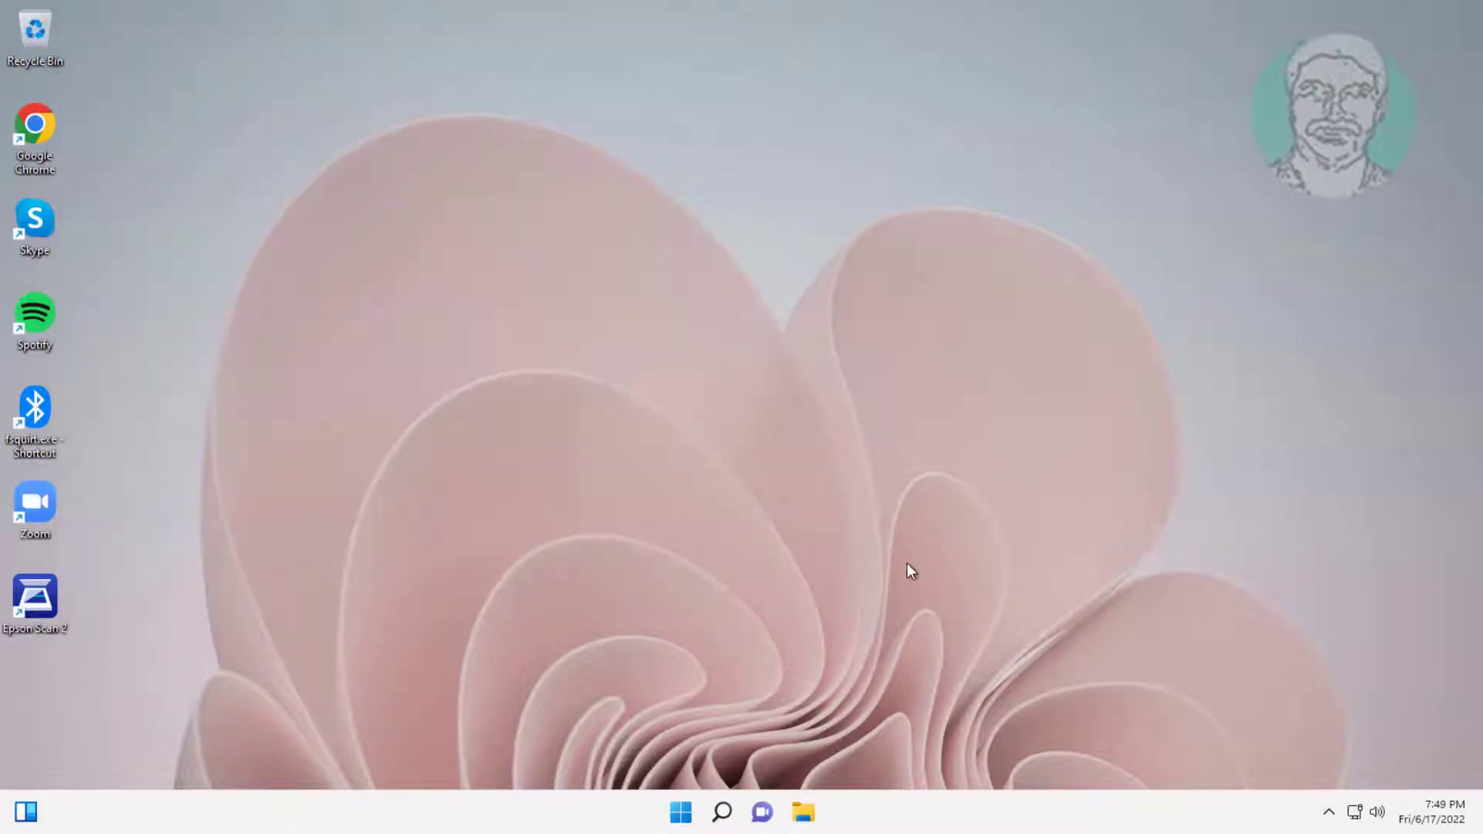
# Step: Reopen Device Manager, expand Network adapters and select the TP-Link Wireless USB Adapter
pyautogui.rightClick(679, 812)
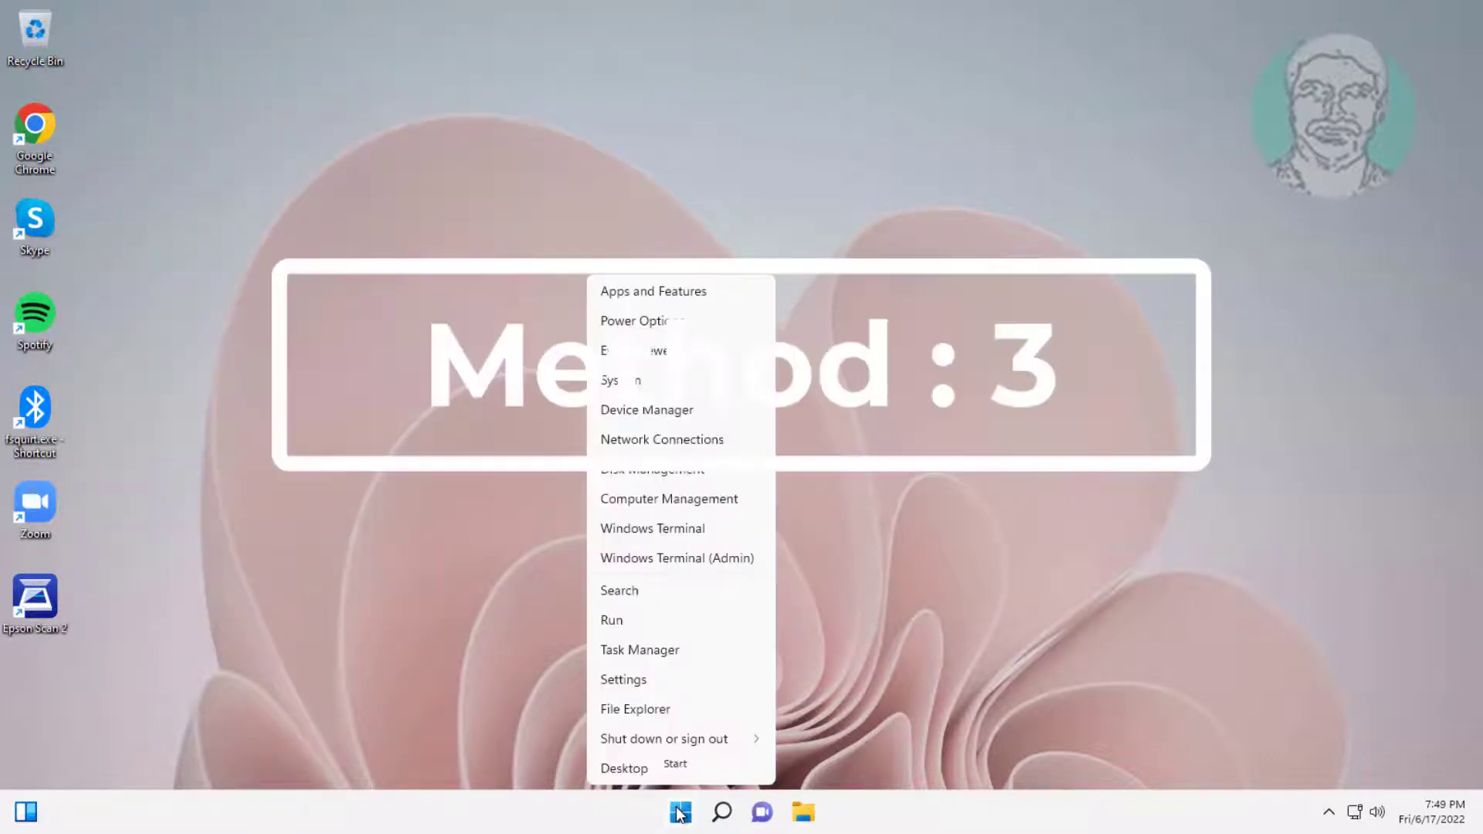
pyautogui.click(618, 409)
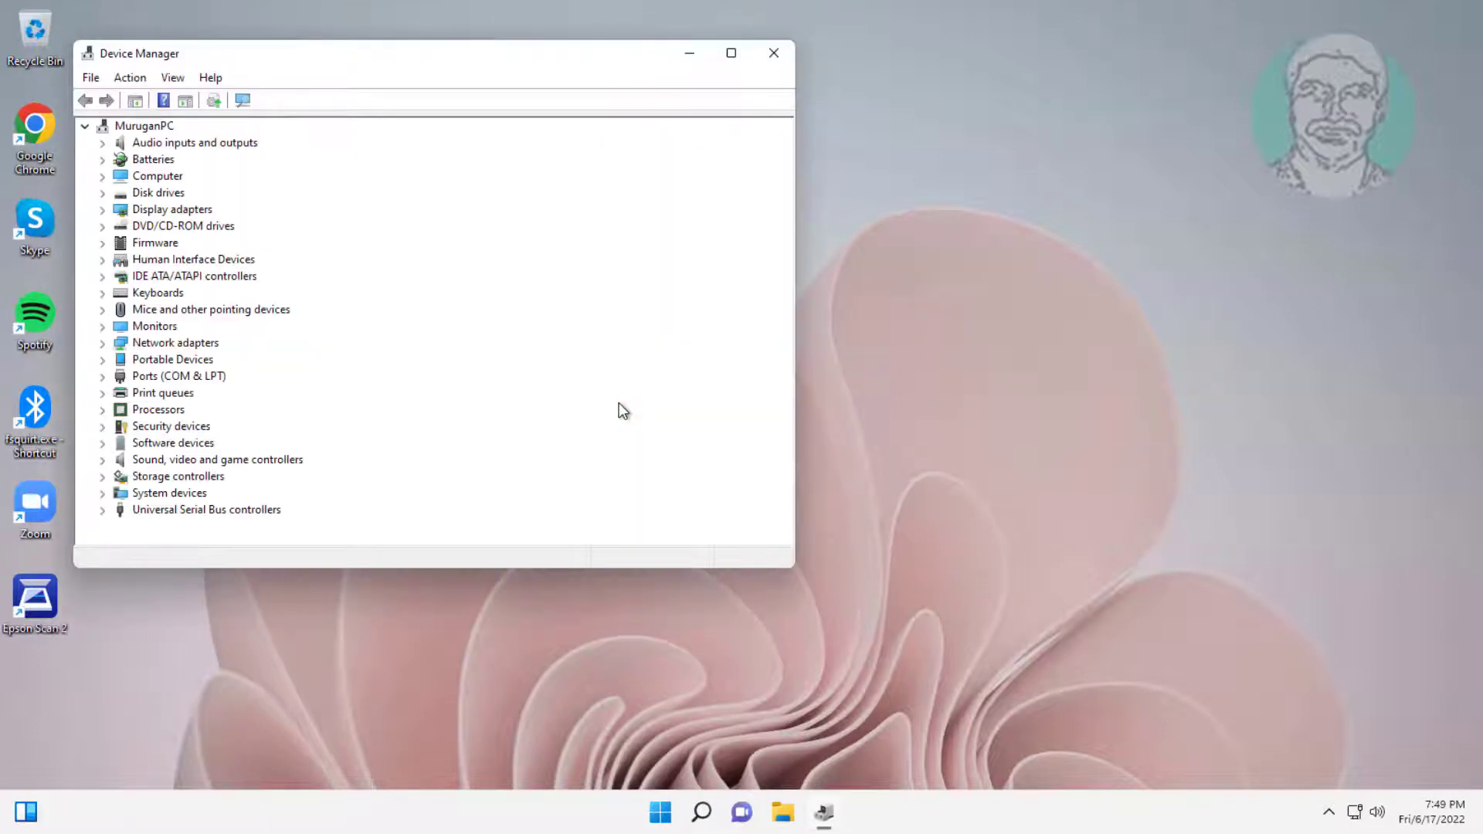
pyautogui.click(173, 343)
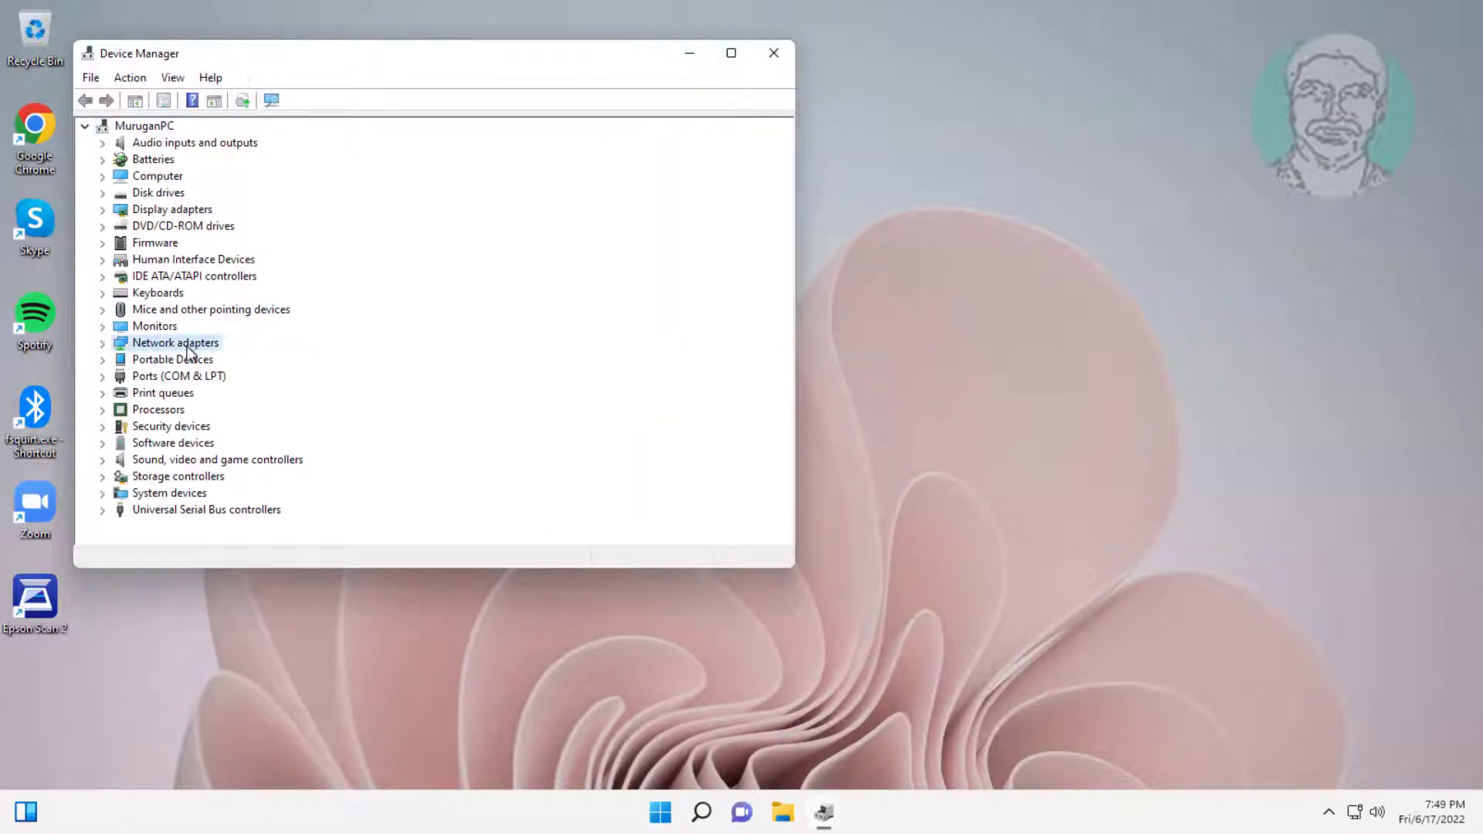
pyautogui.click(104, 344)
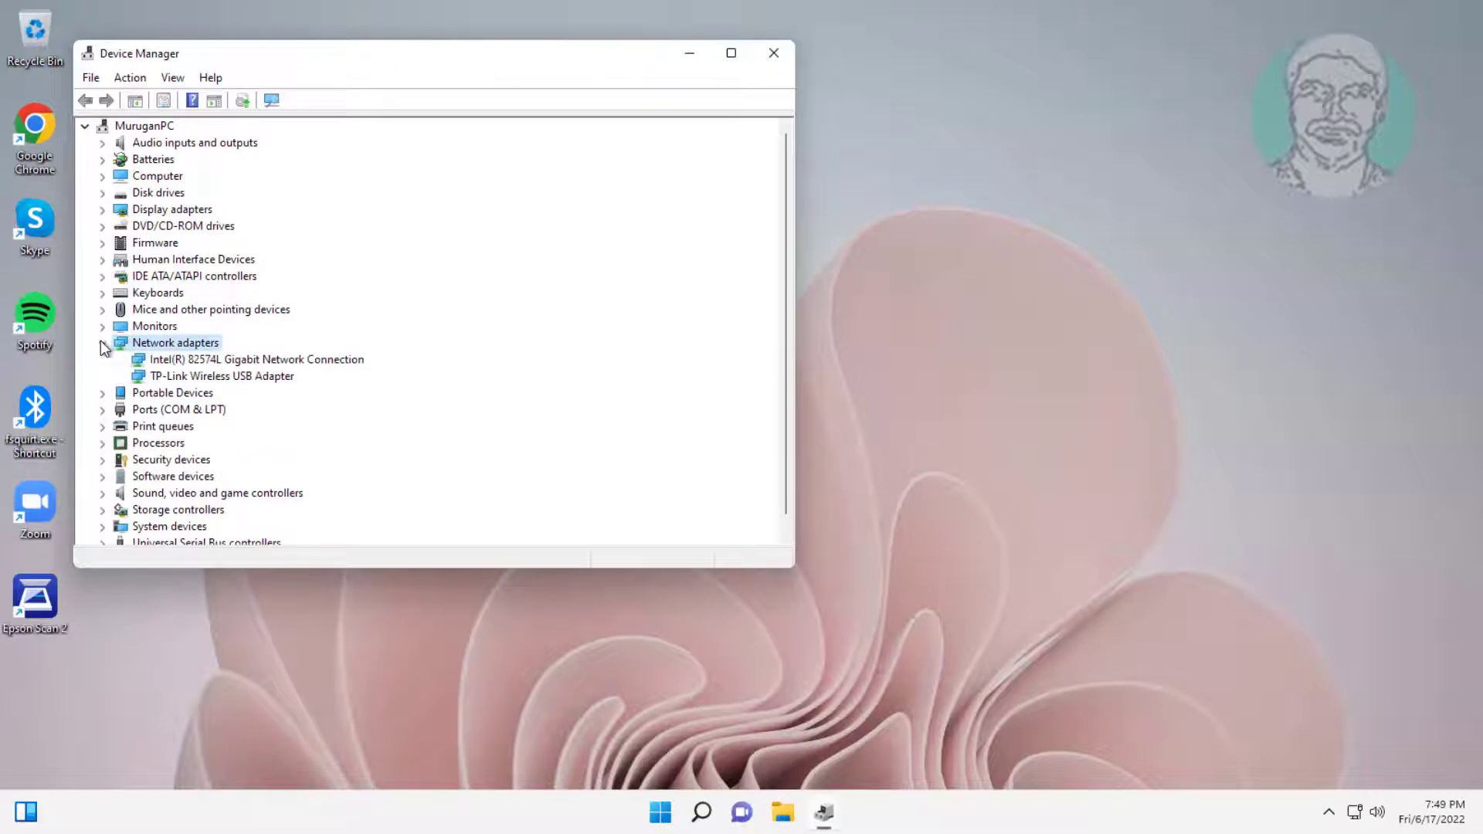
pyautogui.click(278, 379)
# Step: Uninstall the TP-Link Wireless USB Adapter, leaving only the Intel 82574L Gigabit adapter
pyautogui.rightClick(276, 382)
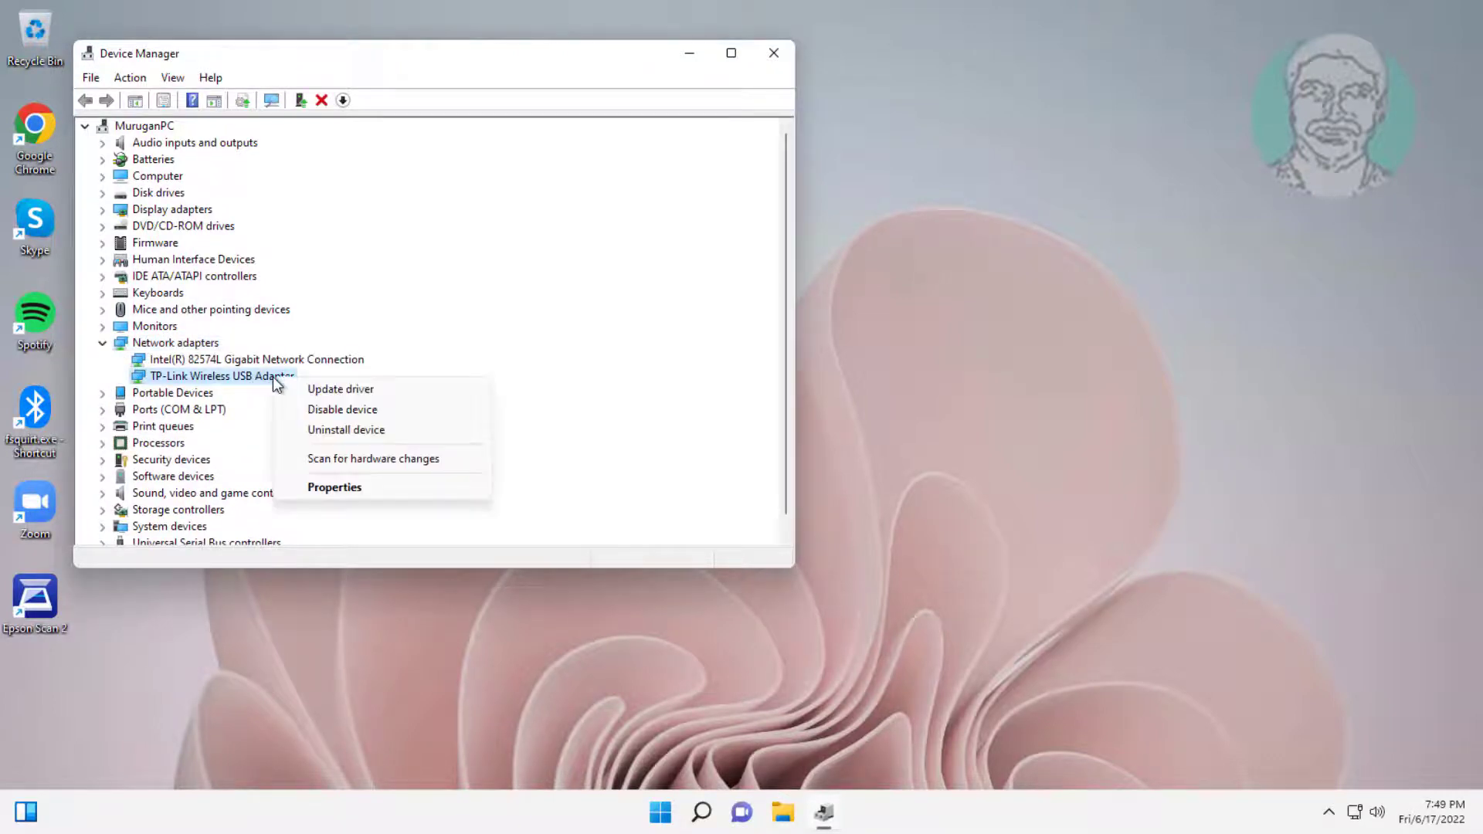
pyautogui.click(371, 431)
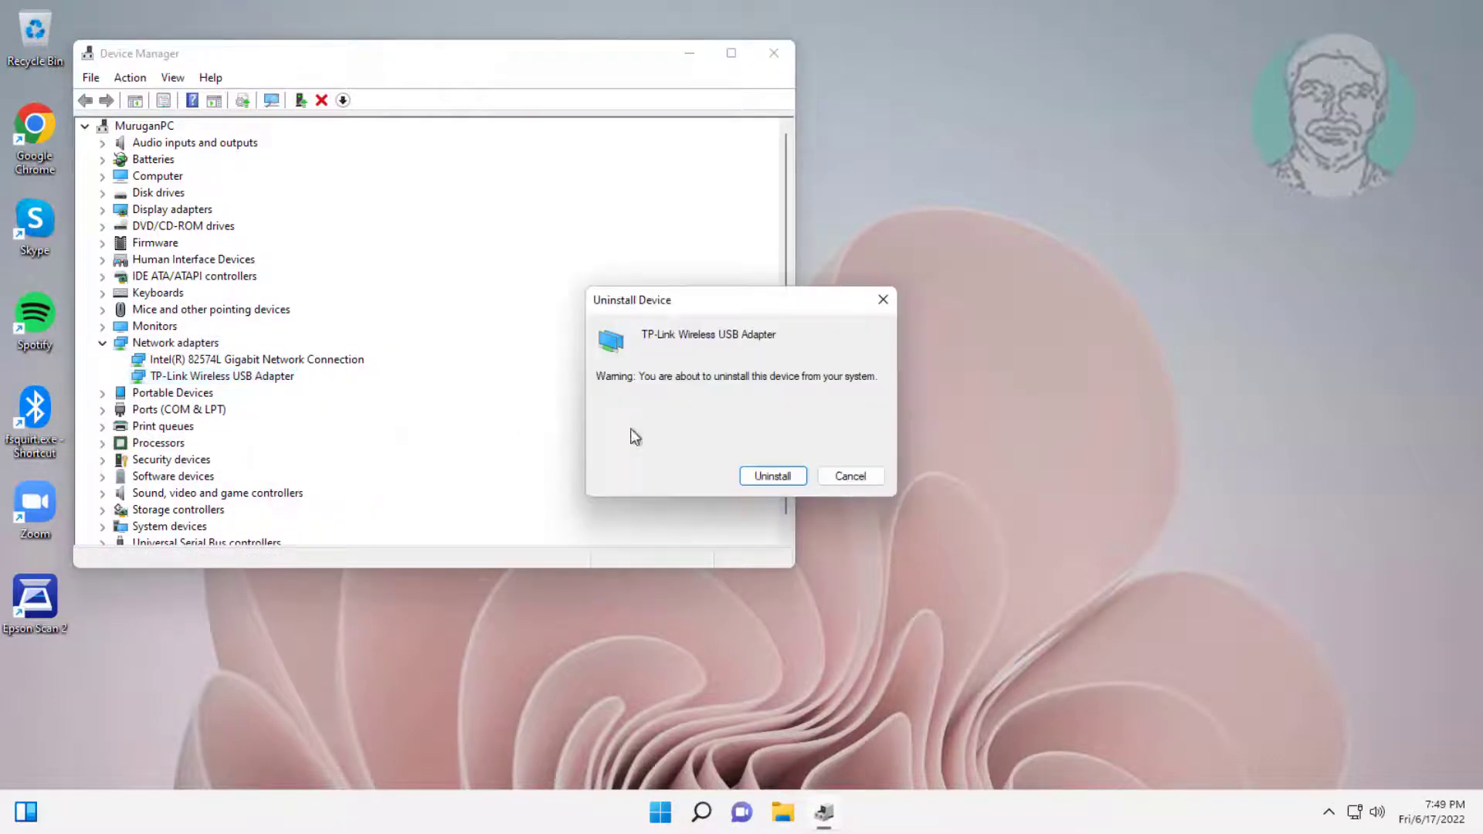
pyautogui.click(772, 476)
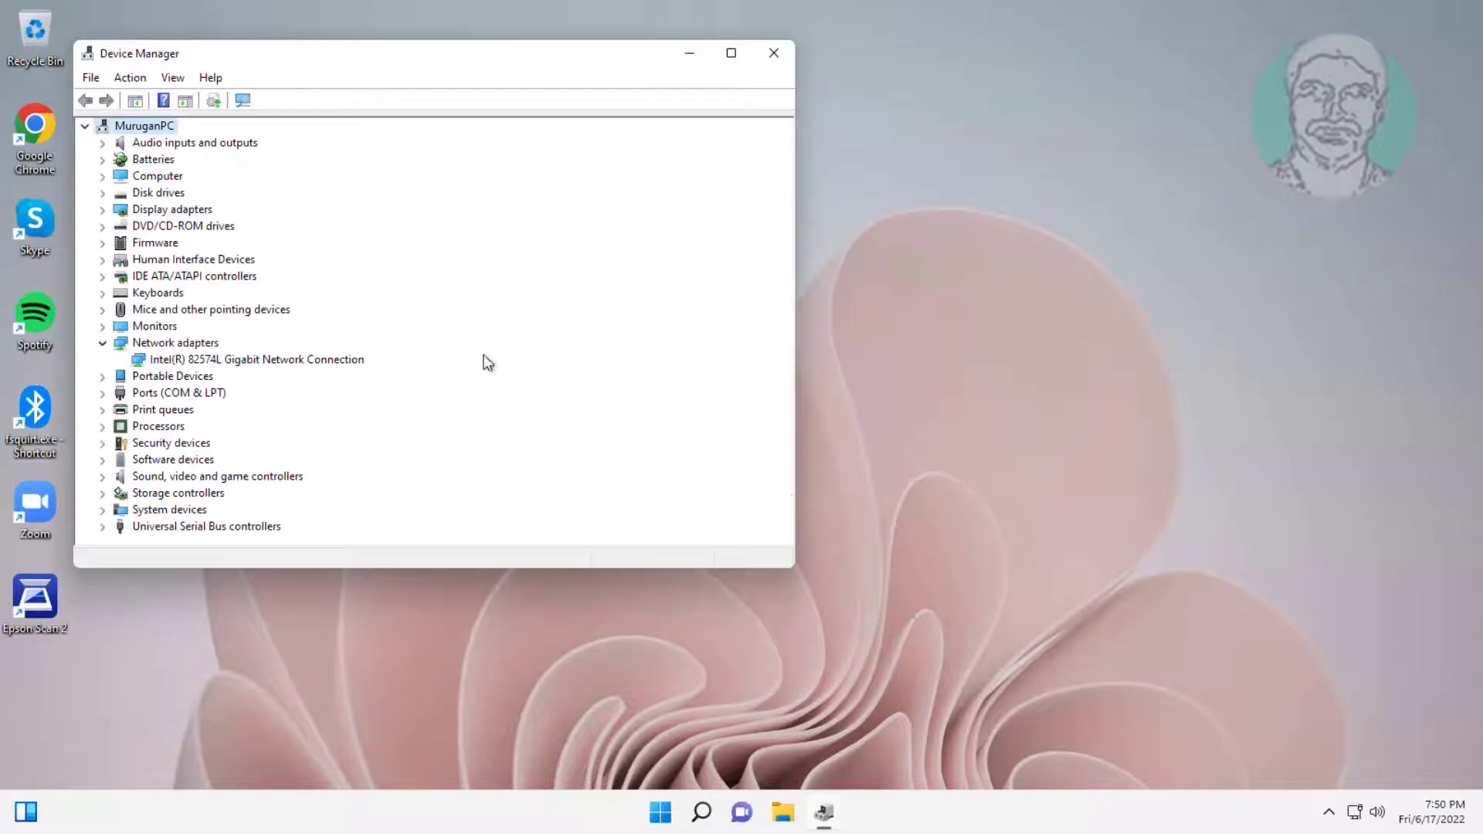
# Step: Close Device Manager and bring up the Start menu
pyautogui.click(774, 52)
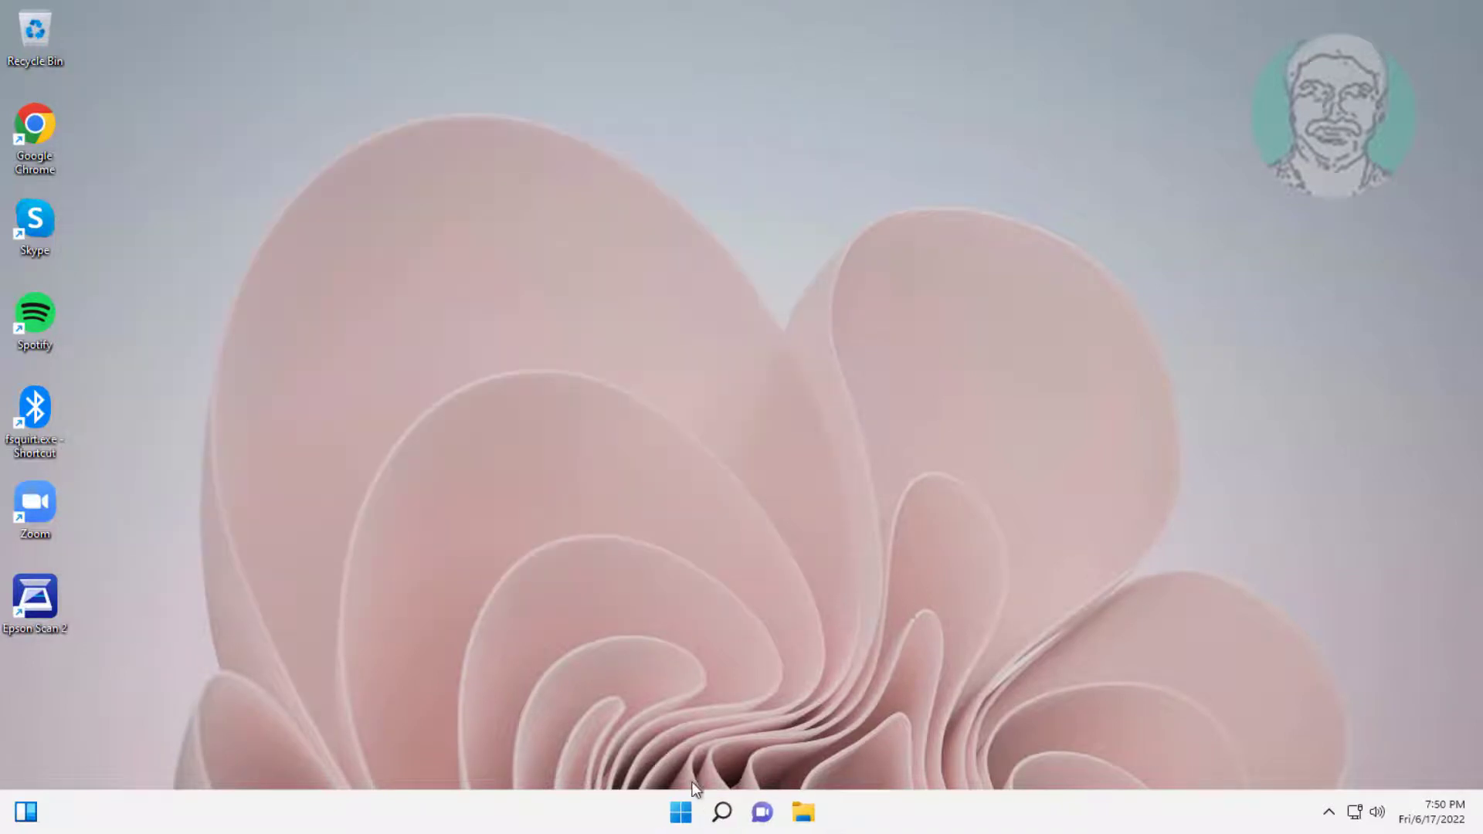
pyautogui.click(682, 811)
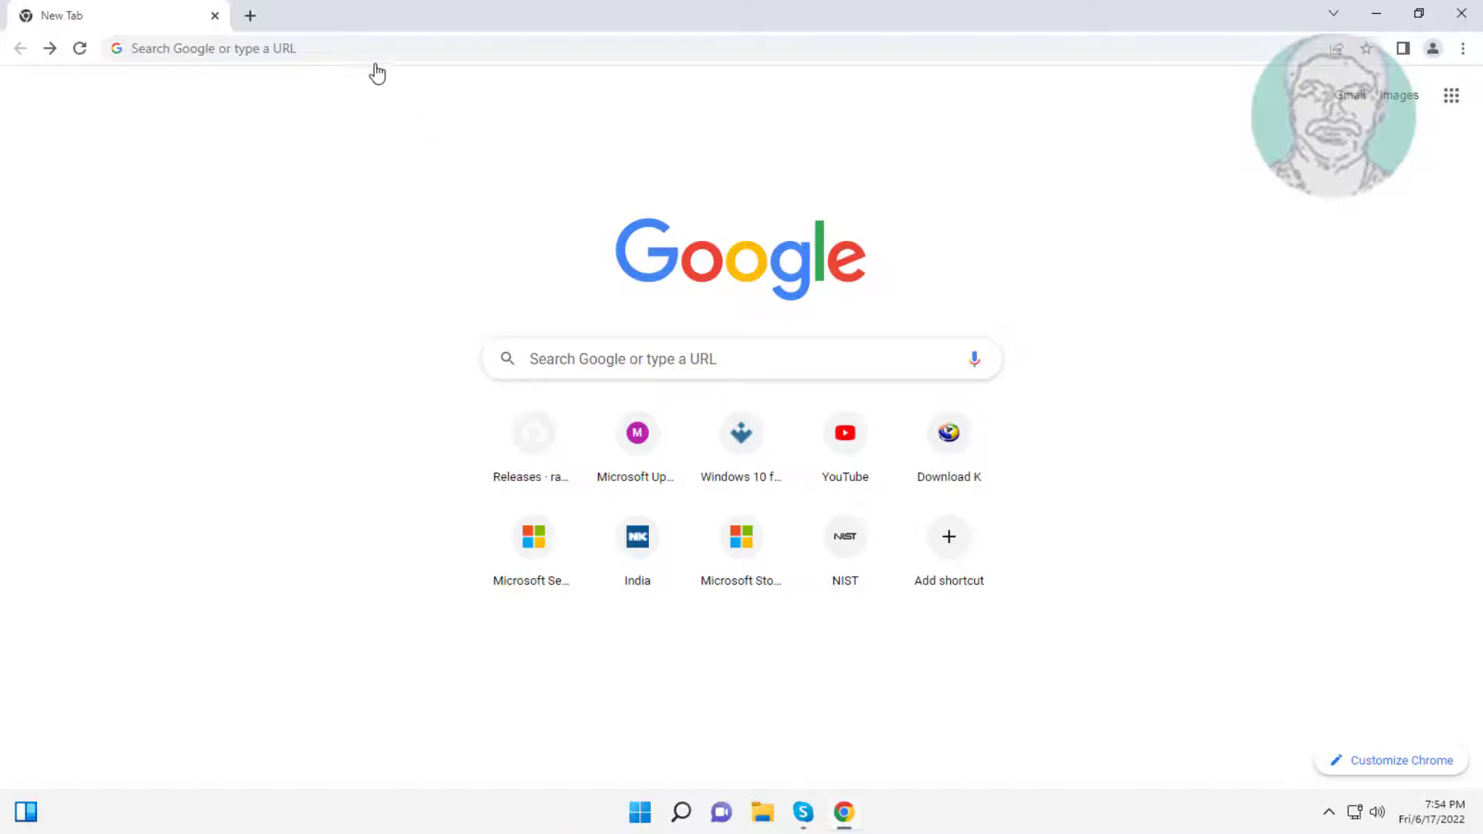
# Step: Search 'dell drivers' in Chrome and open the Dell India Drivers & Downloads result
pyautogui.click(352, 47)
pyautogui.write('de')
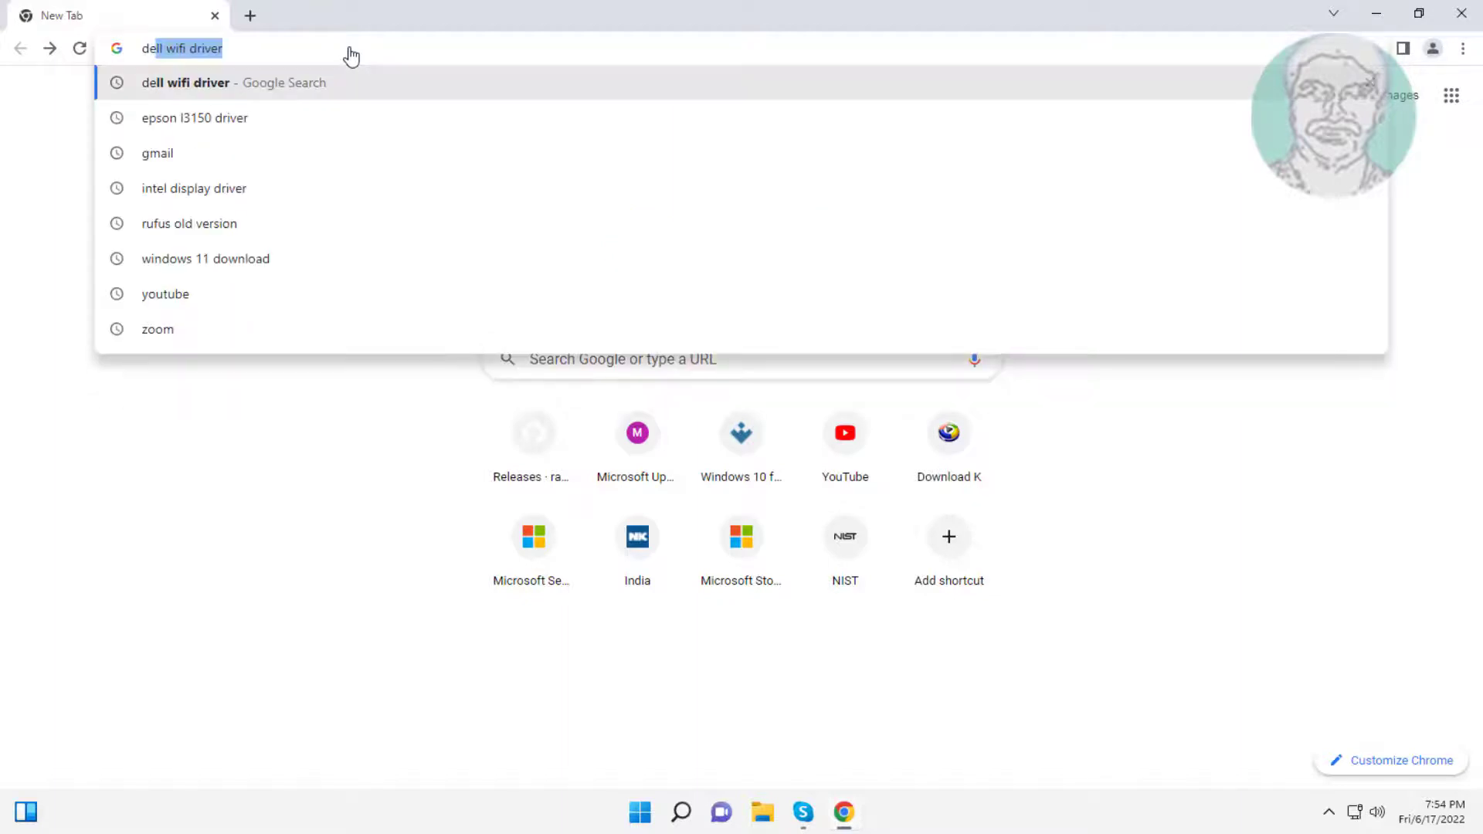
pyautogui.write('ll drivers')
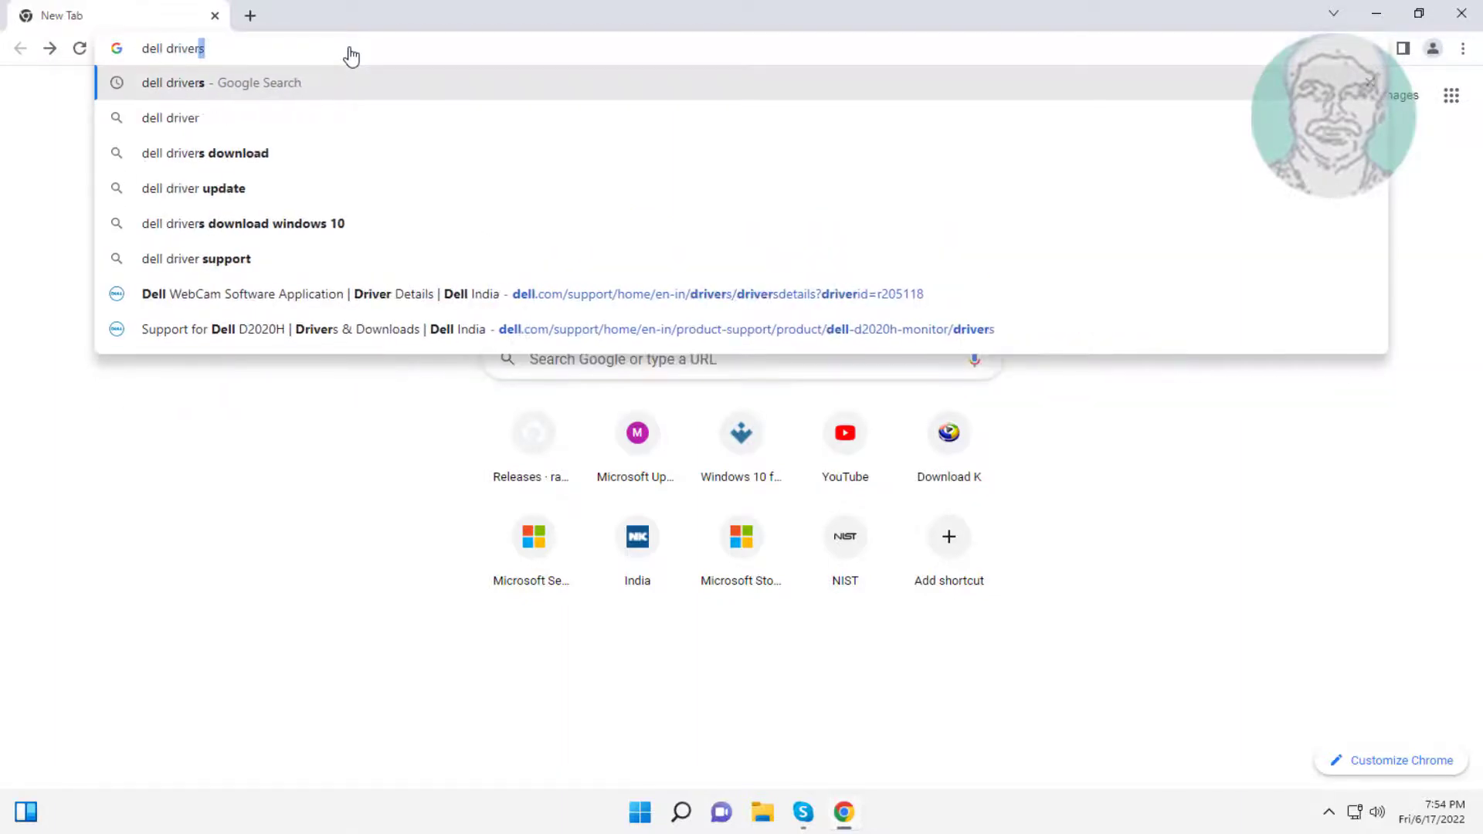
pyautogui.press('Return')
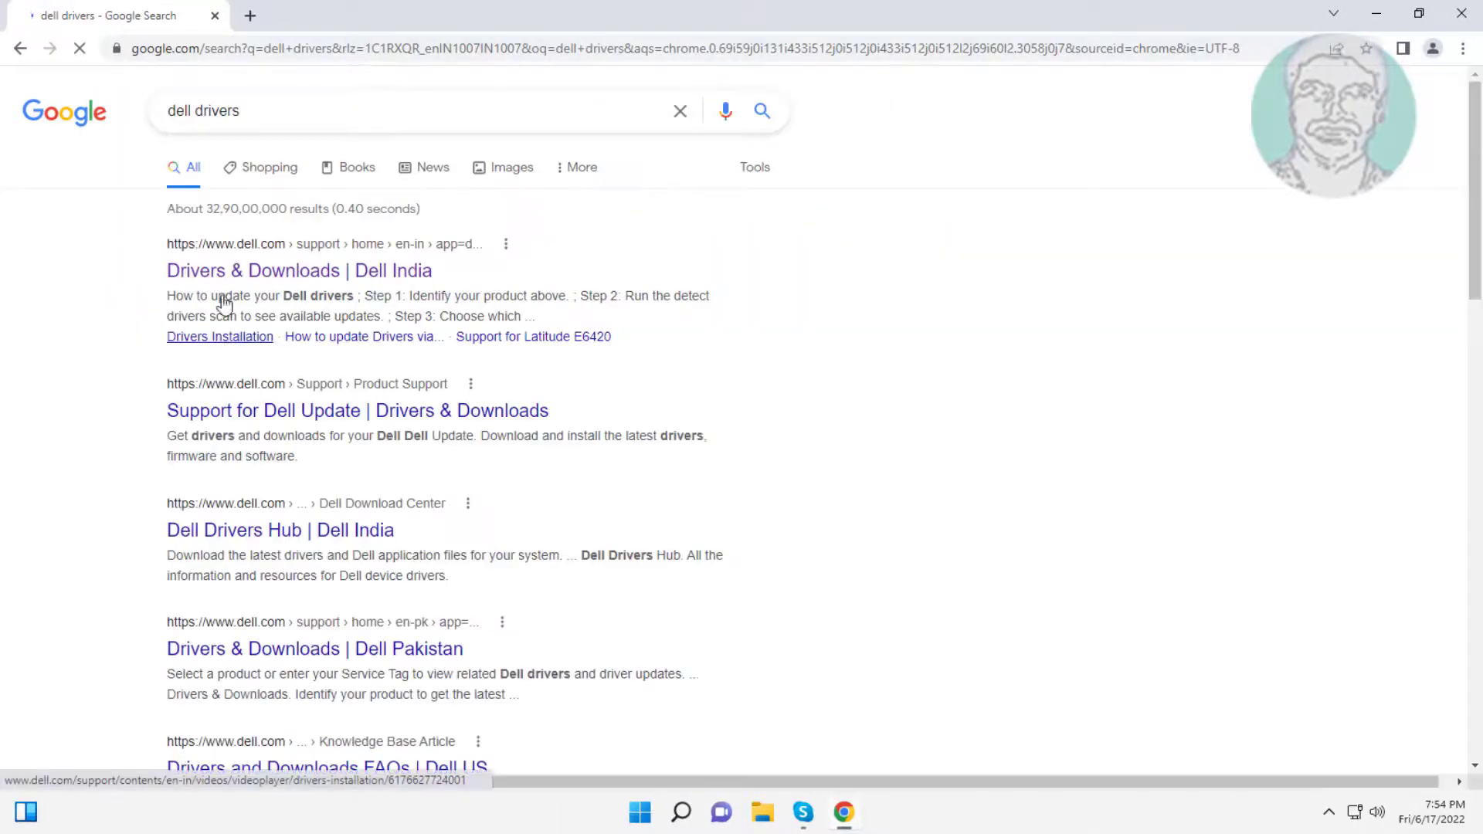
pyautogui.click(346, 278)
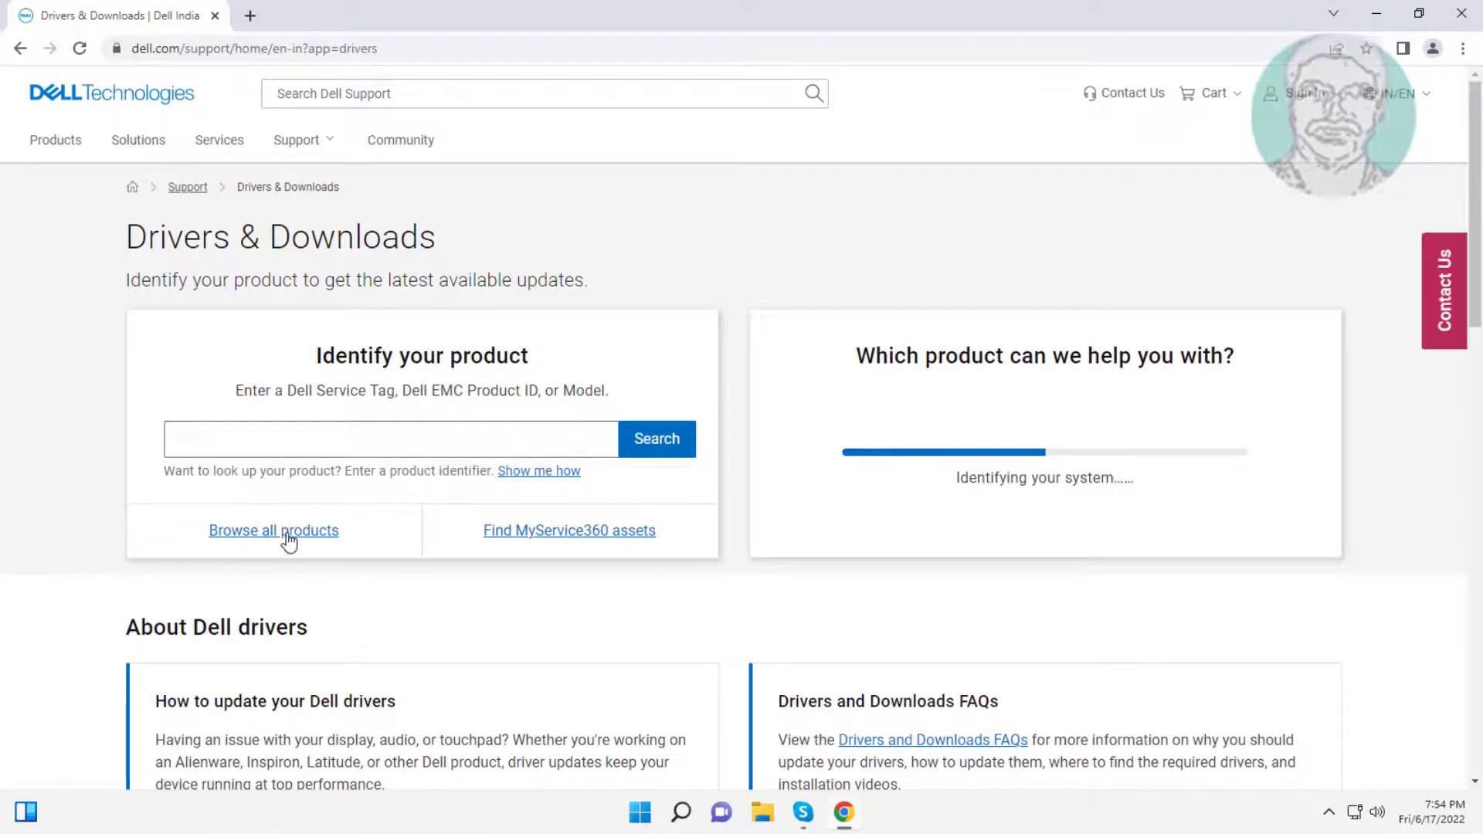
# Step: Browse Dell products to Computers > Laptops > Alienware > Alienware 15 > Alienware 15 R2 and select it
pyautogui.click(288, 535)
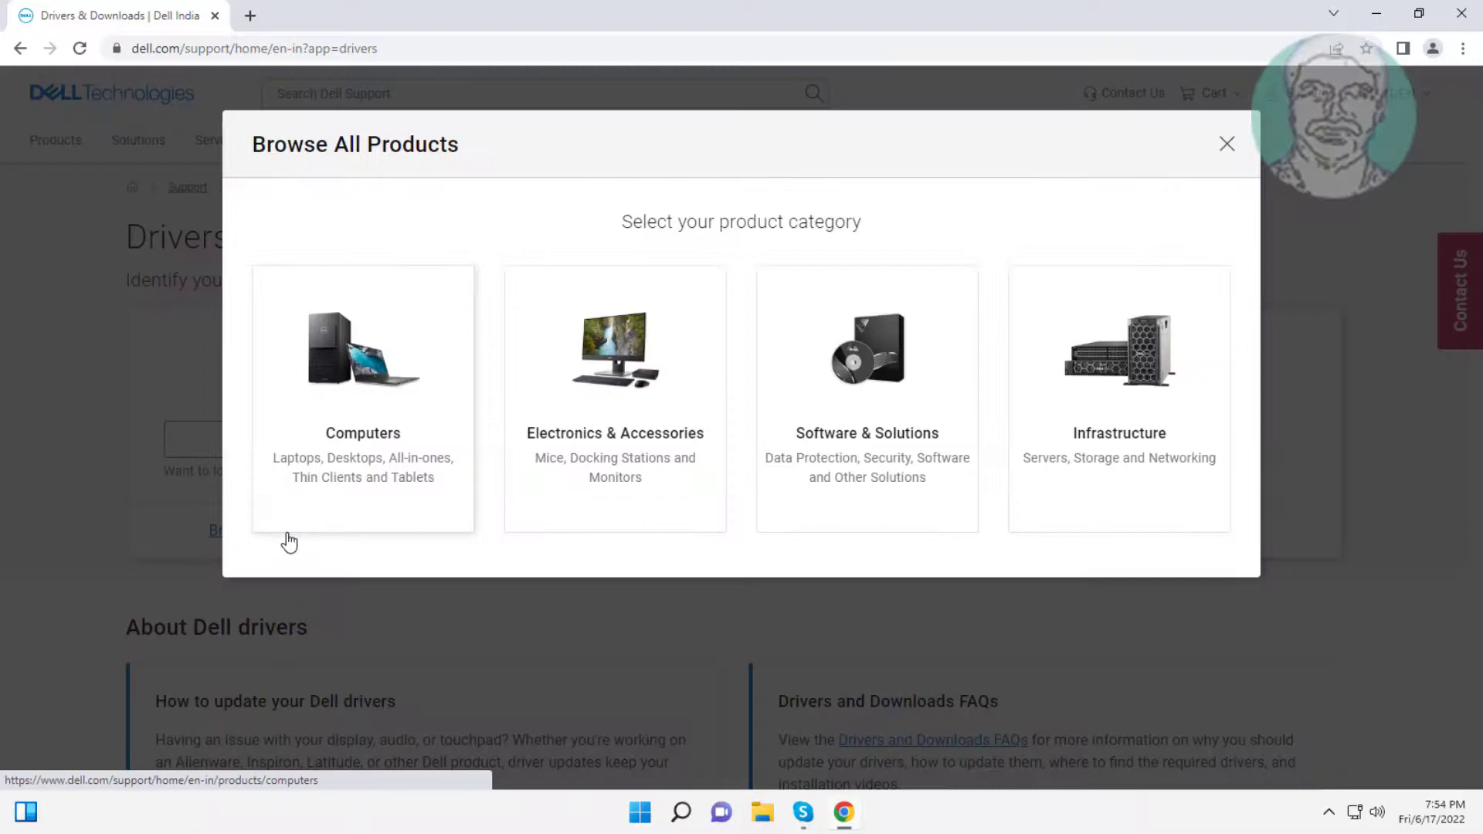
pyautogui.click(382, 385)
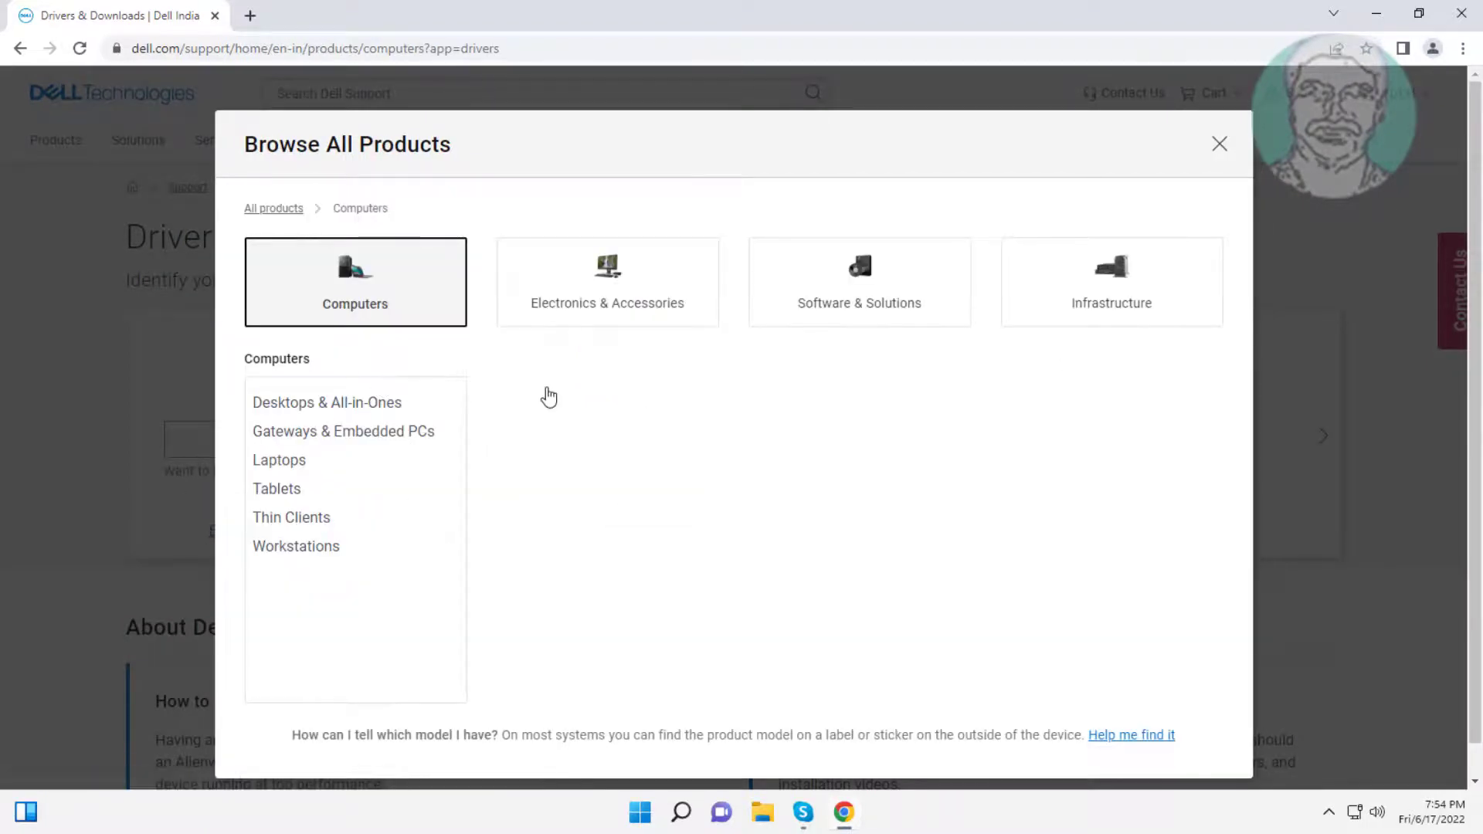
pyautogui.click(272, 461)
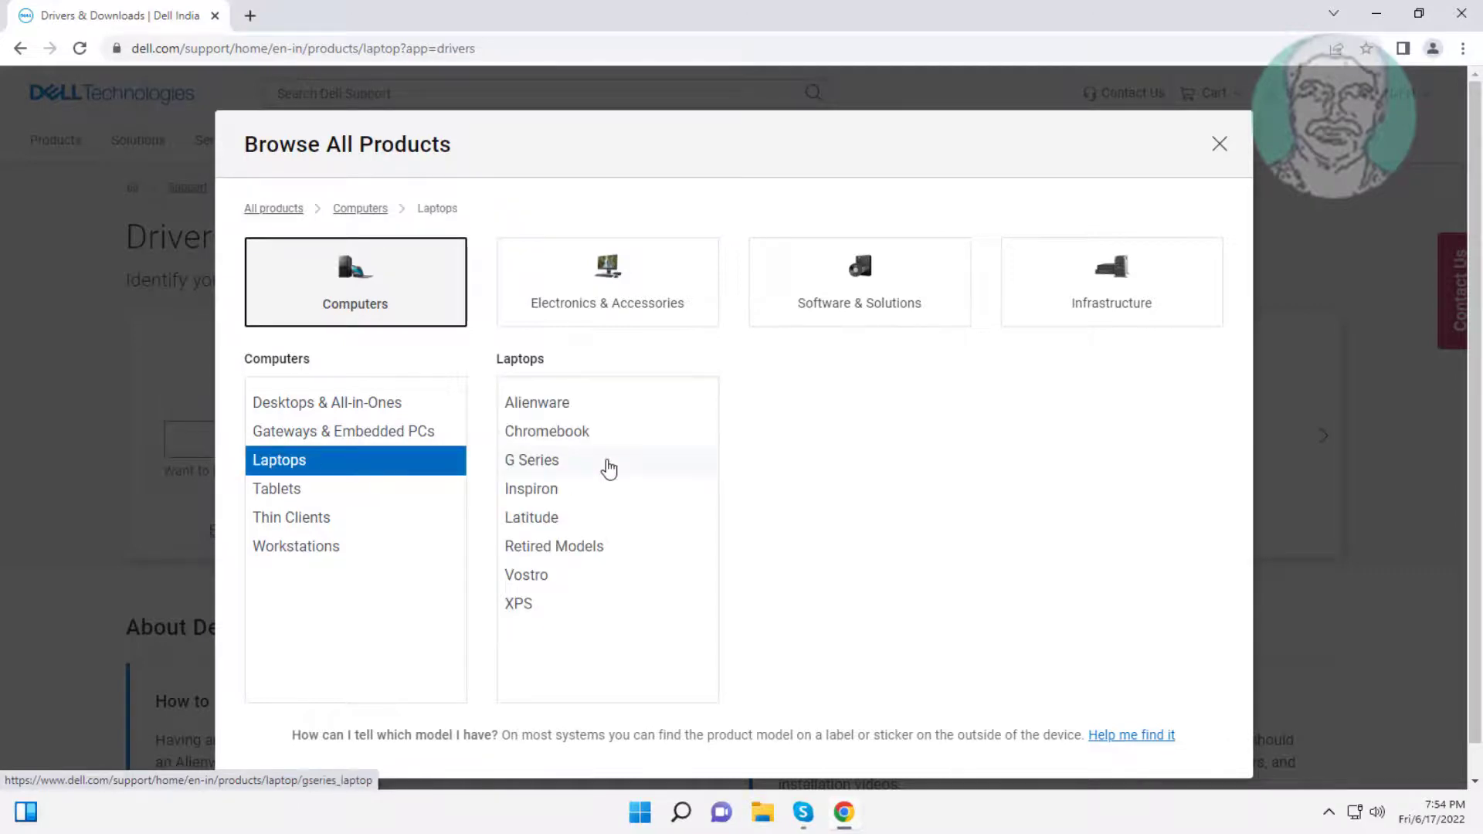
pyautogui.click(568, 406)
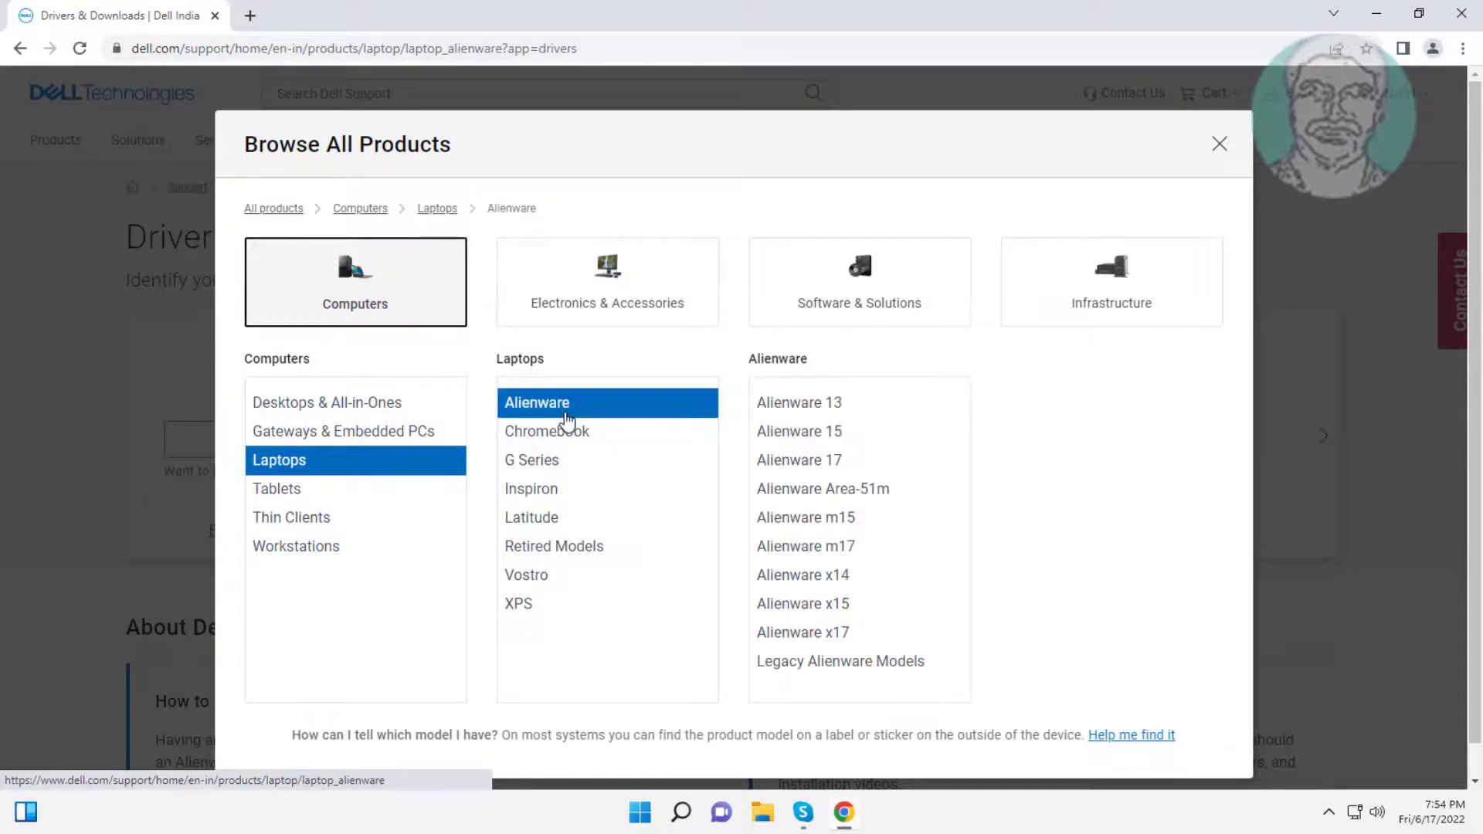
pyautogui.click(800, 432)
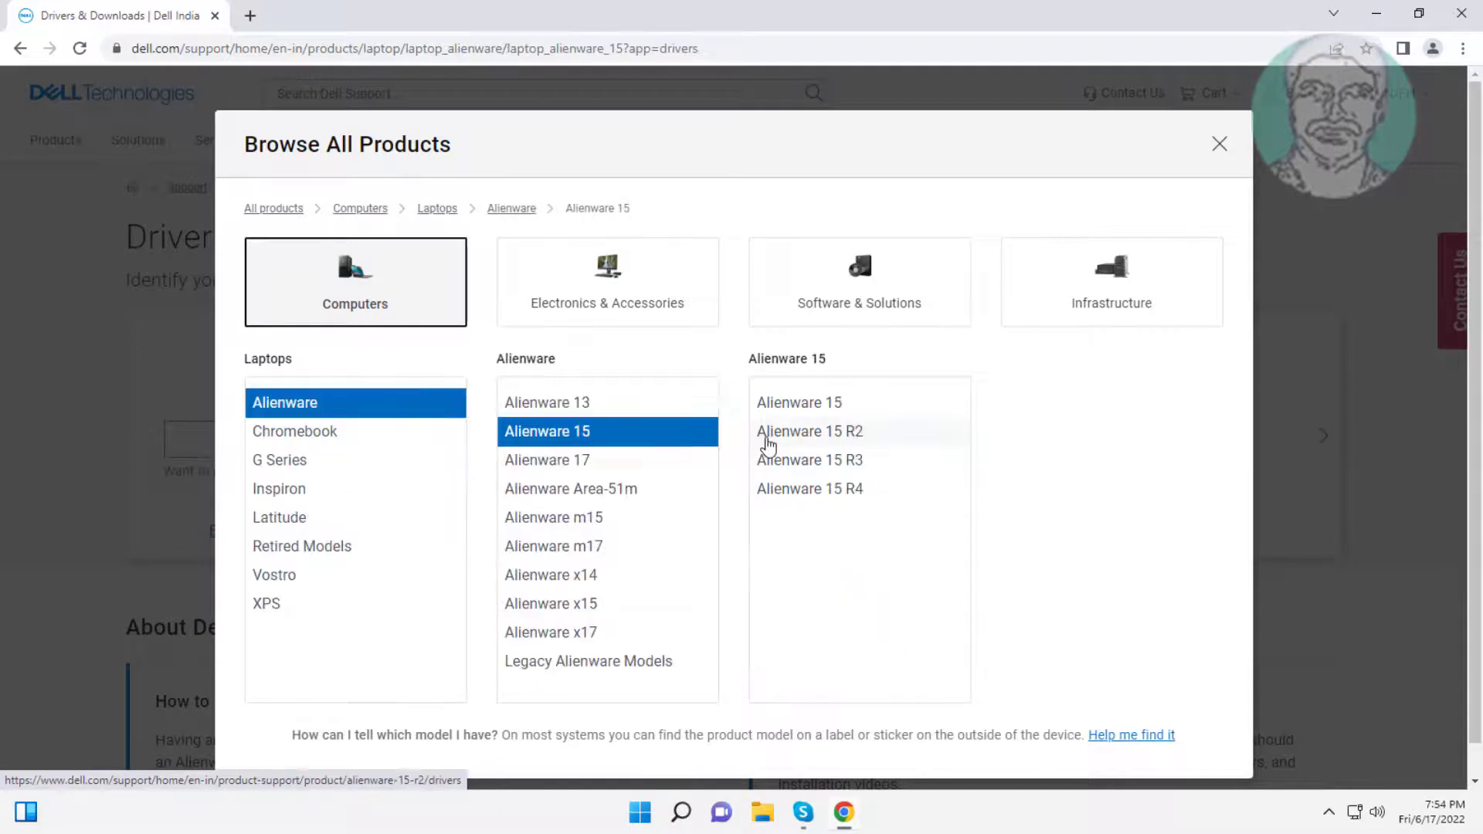
pyautogui.click(832, 434)
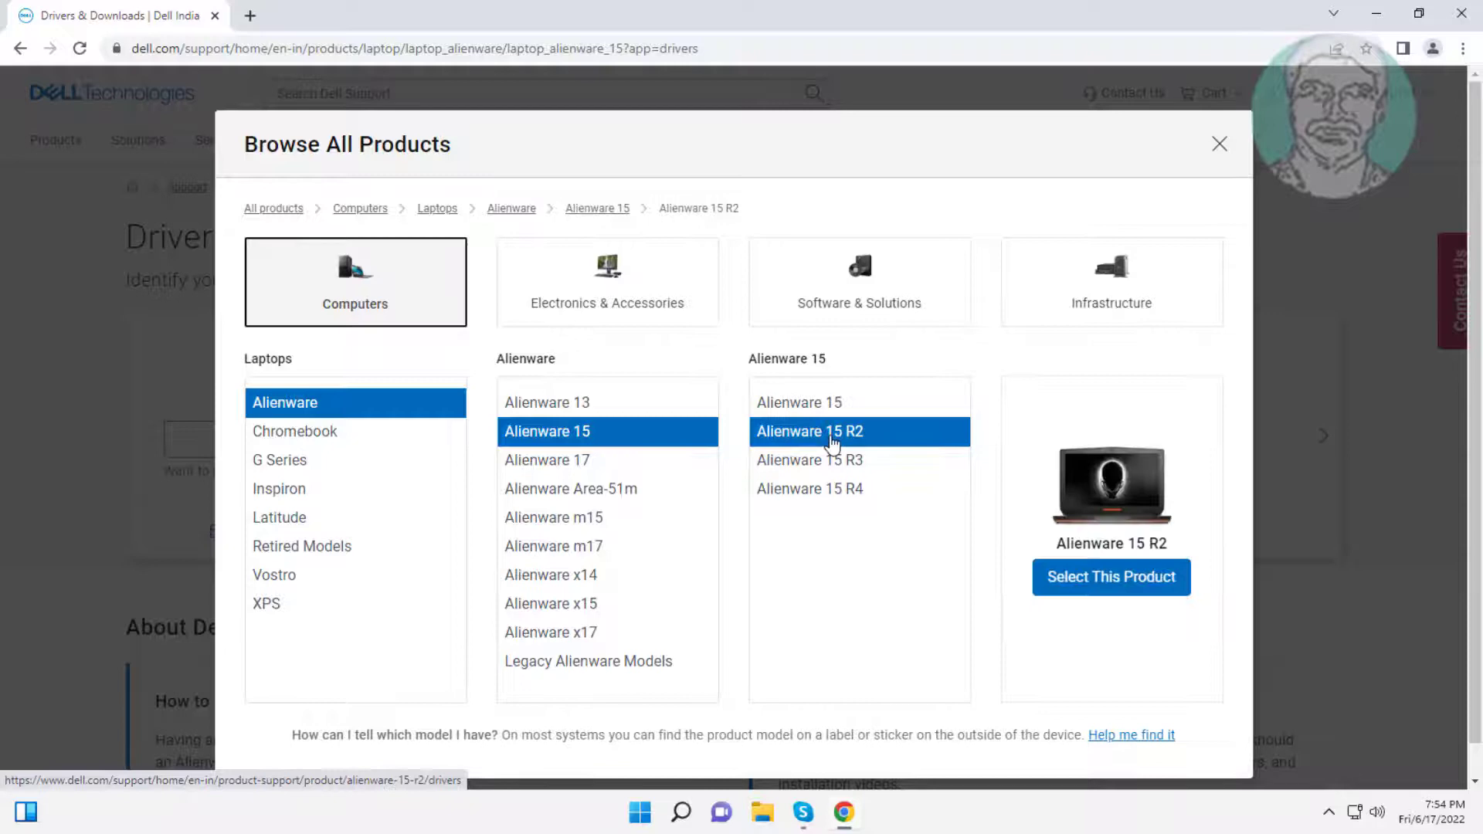
pyautogui.scroll(-1, 1007, 626)
pyautogui.click(1101, 549)
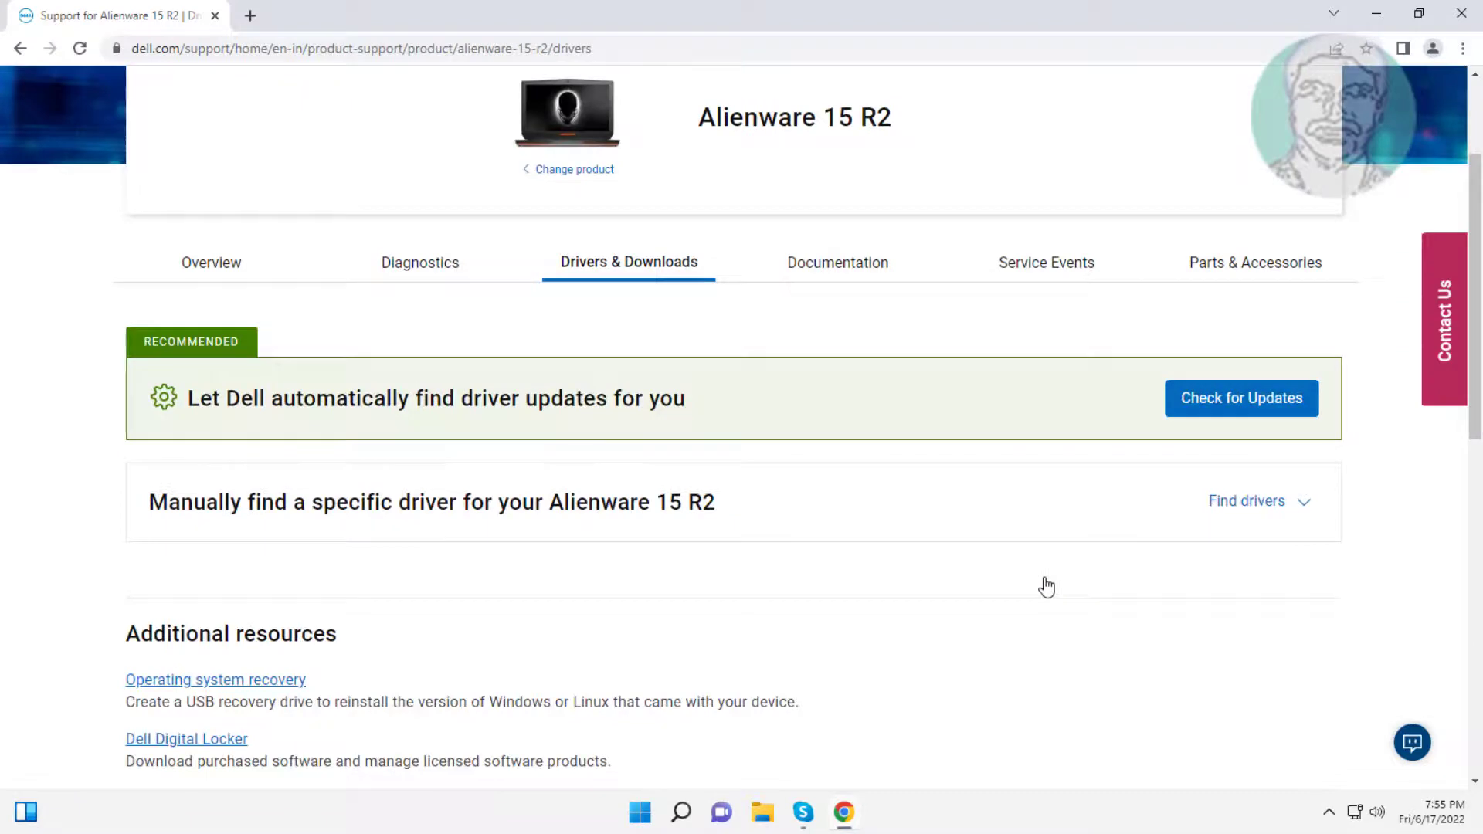
# Step: Download the Killer Wireless AC 1535 and 1435 Bluetooth Driver and launch its installer
pyautogui.click(1227, 505)
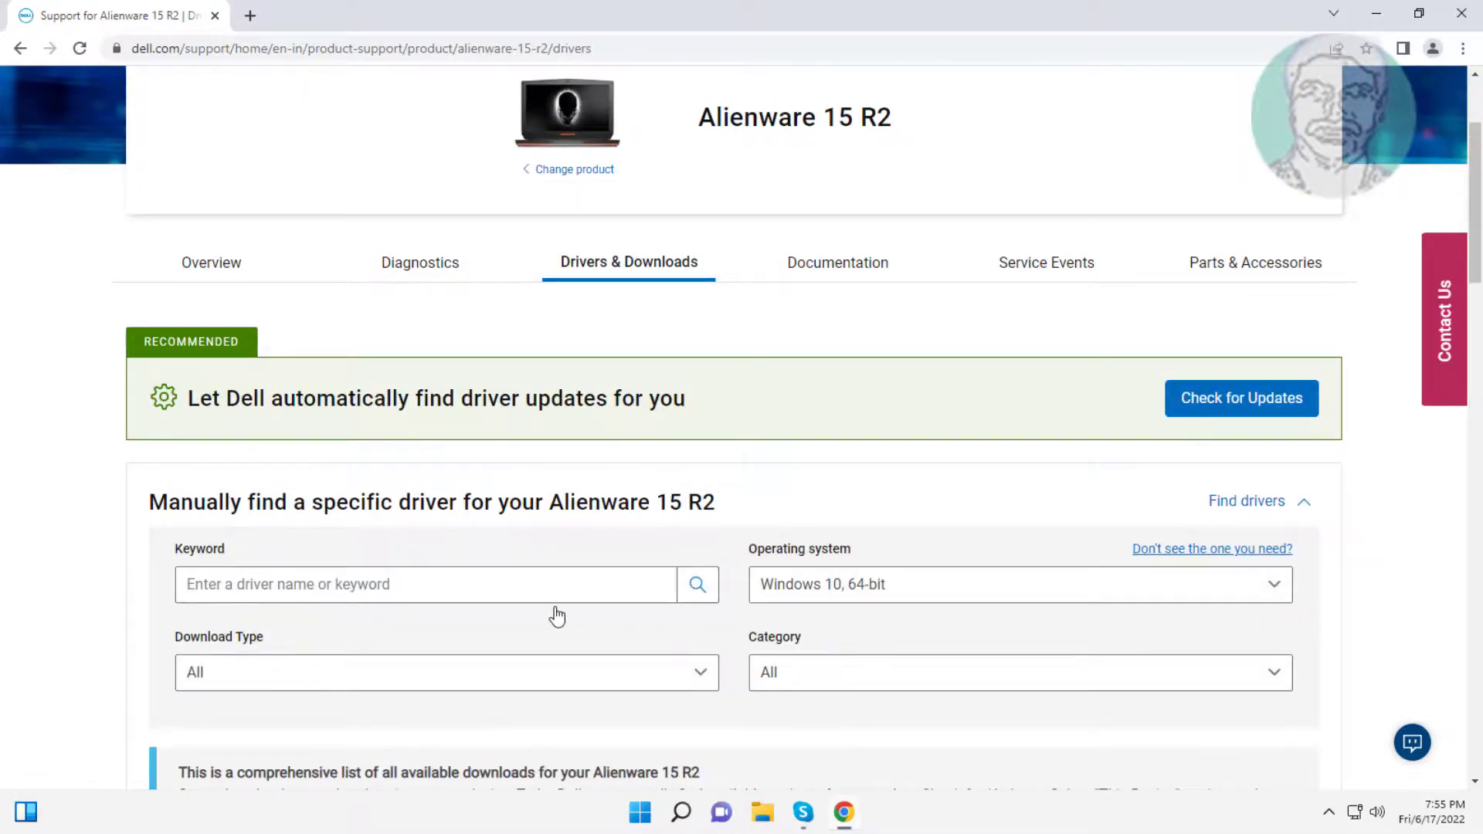
pyautogui.scroll(-3, 557, 615)
pyautogui.scroll(-1, 558, 616)
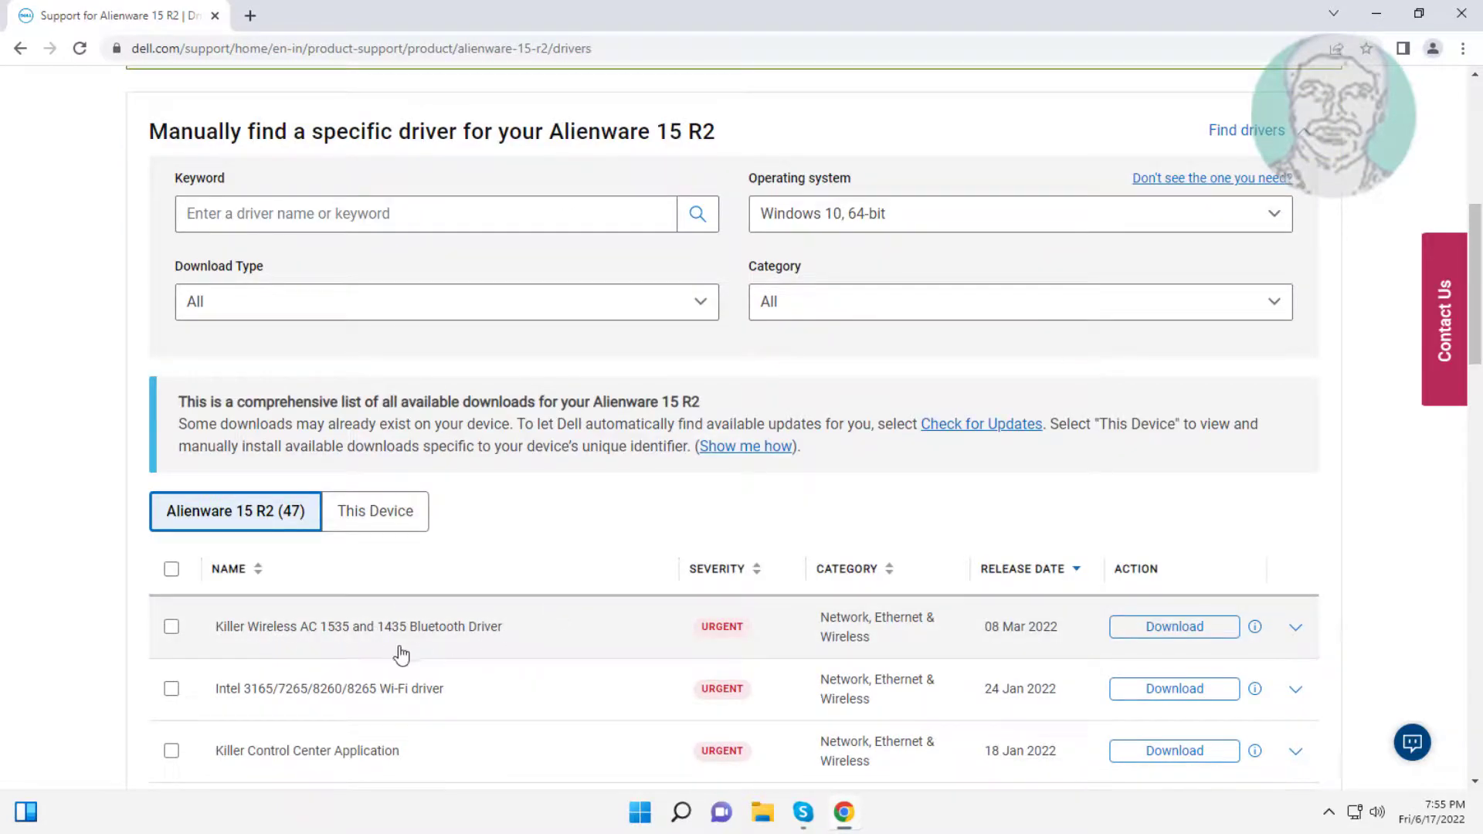
pyautogui.click(171, 627)
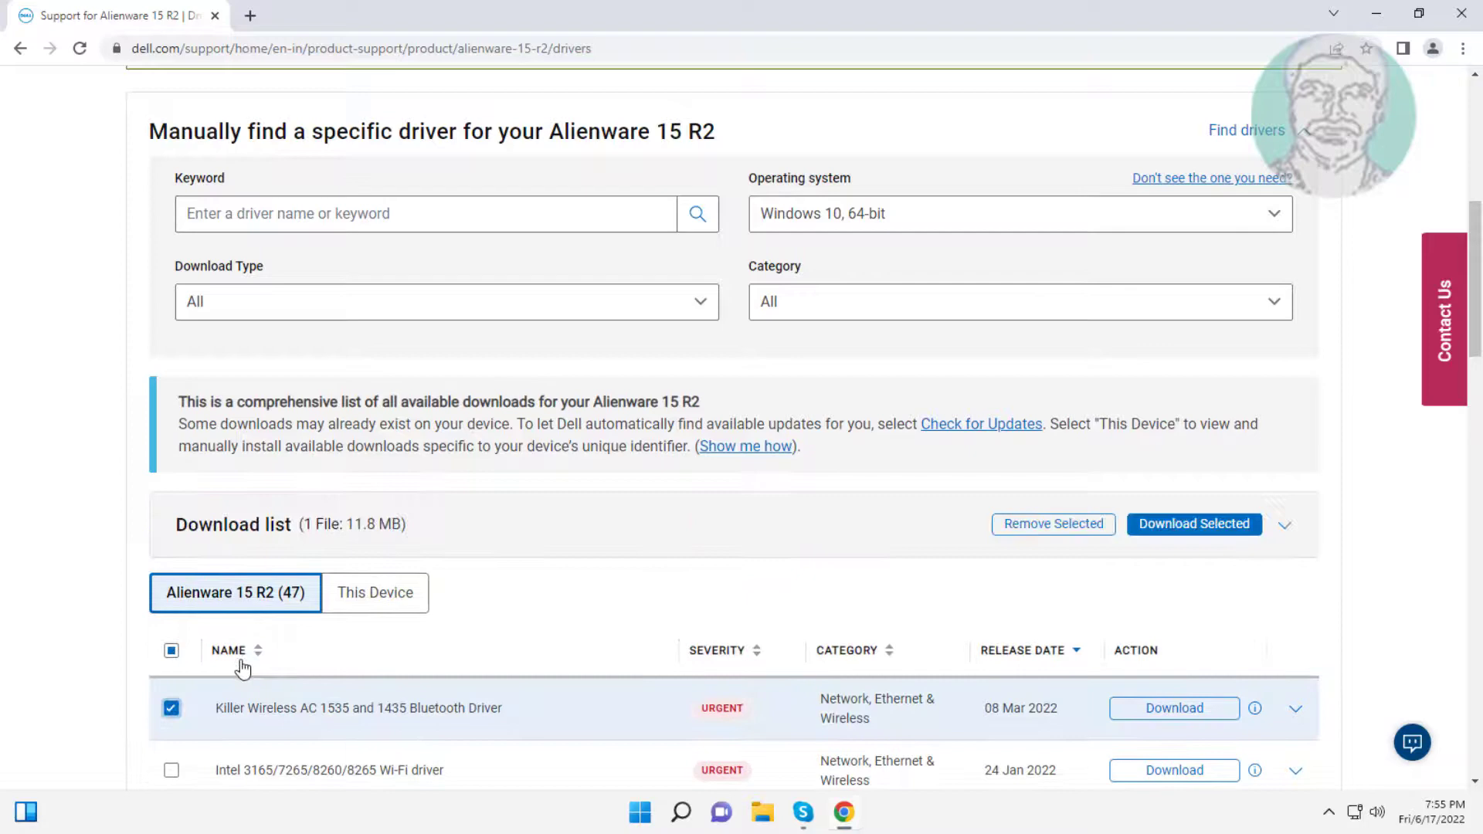
pyautogui.click(1173, 708)
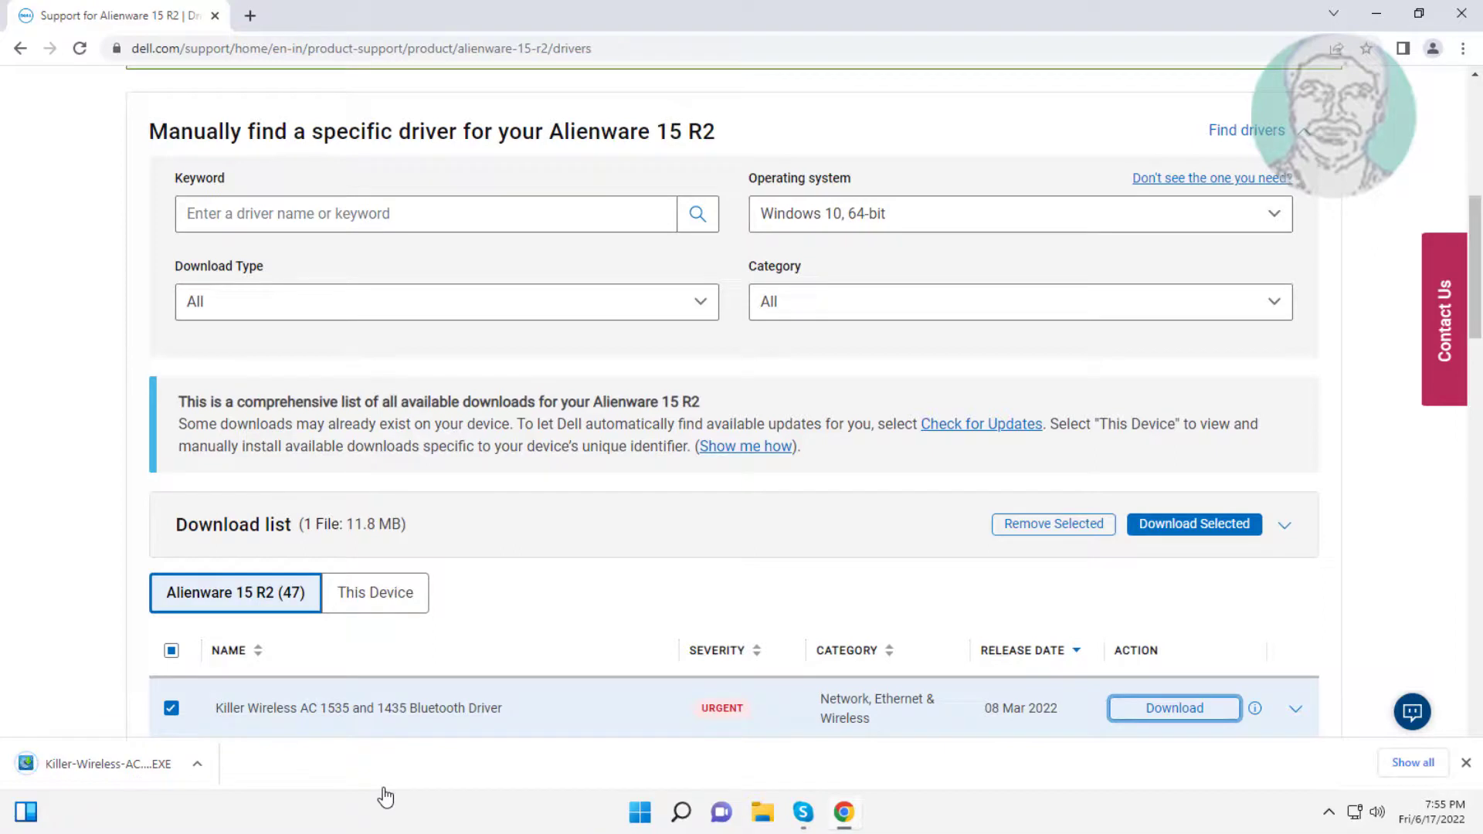
pyautogui.click(116, 775)
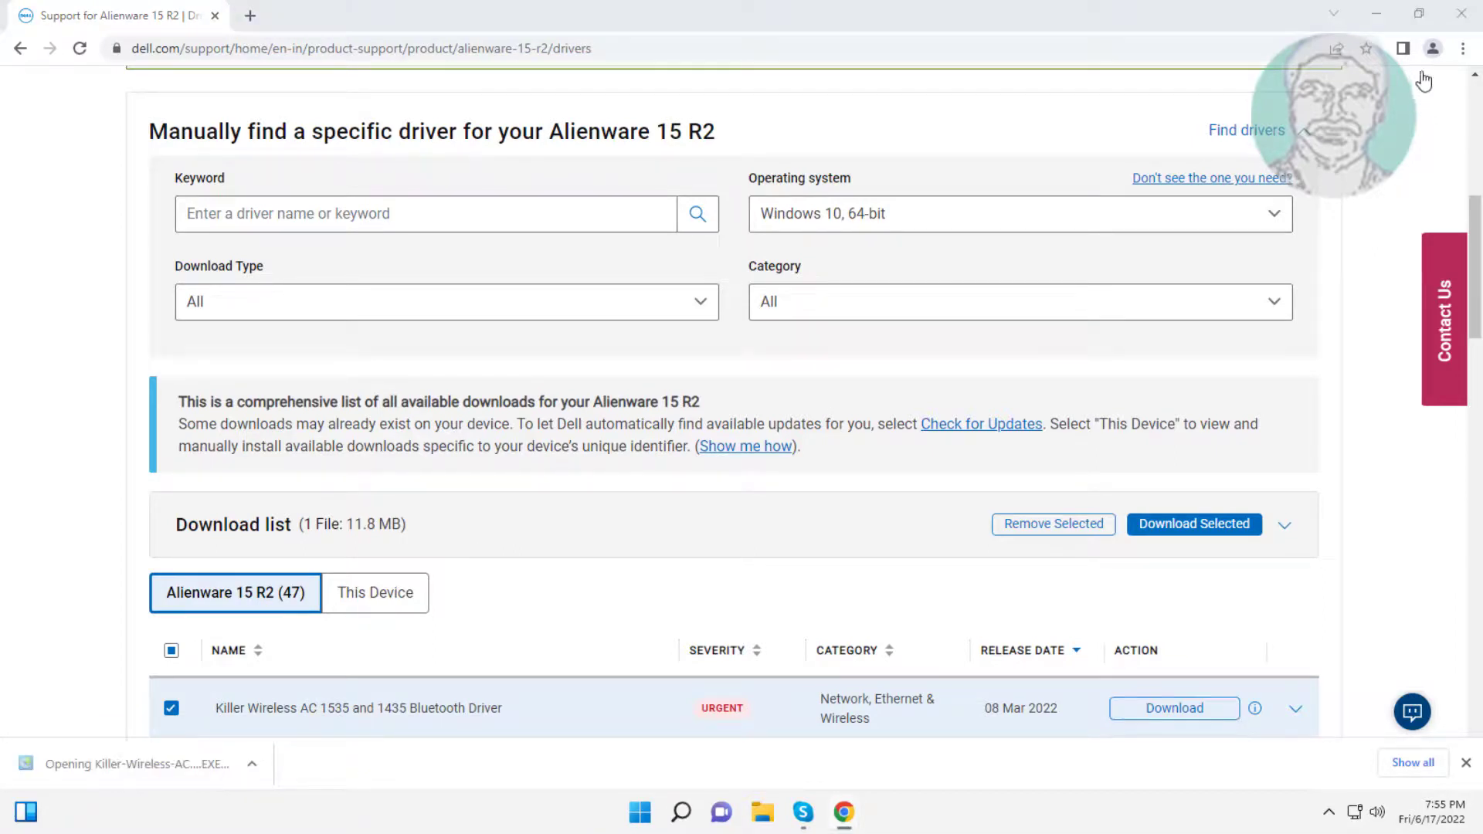
pyautogui.click(1374, 12)
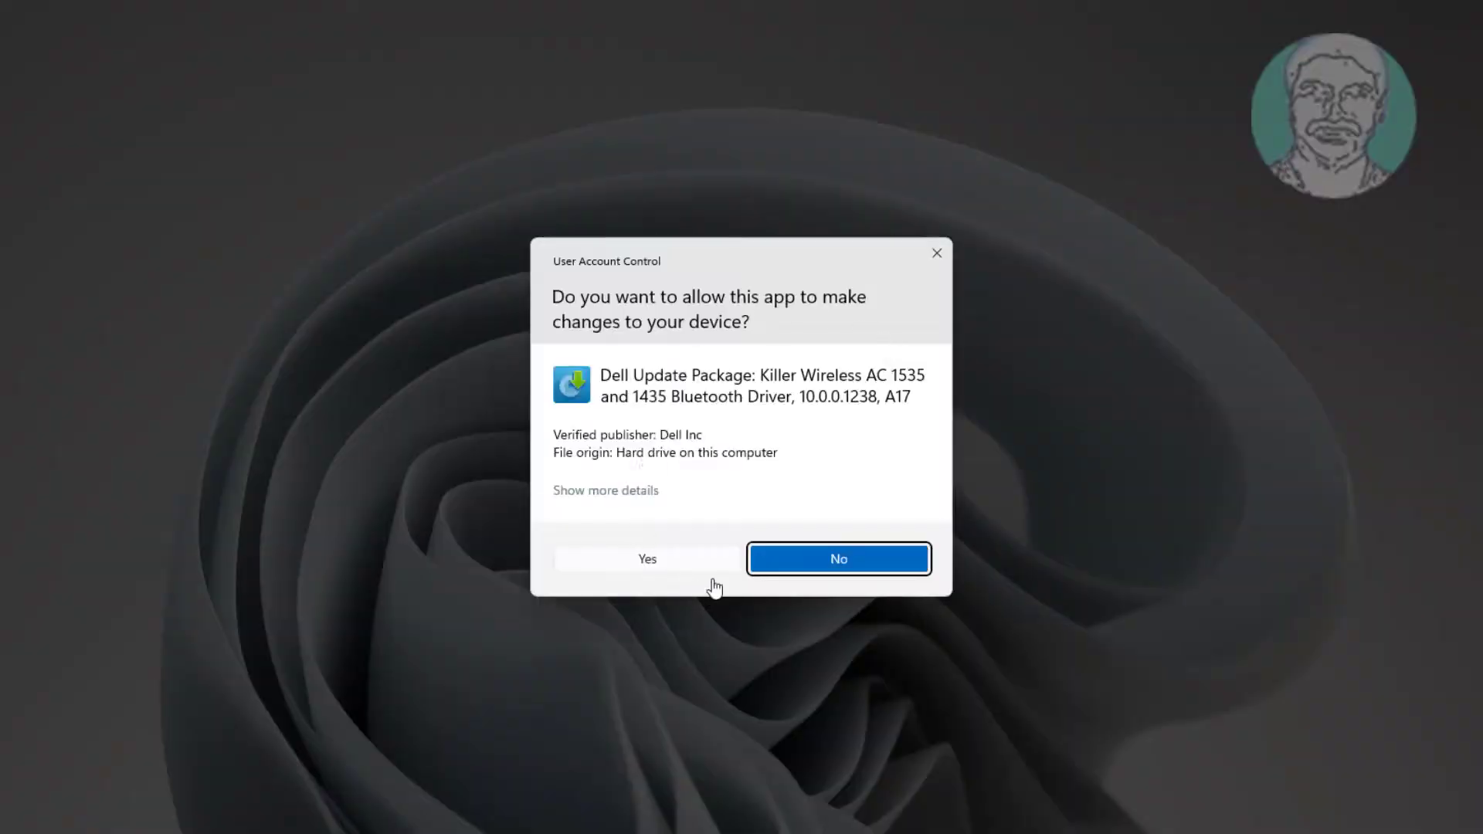
# Step: Allow the Dell Update Package to run and install the Killer Wireless driver
pyautogui.click(647, 558)
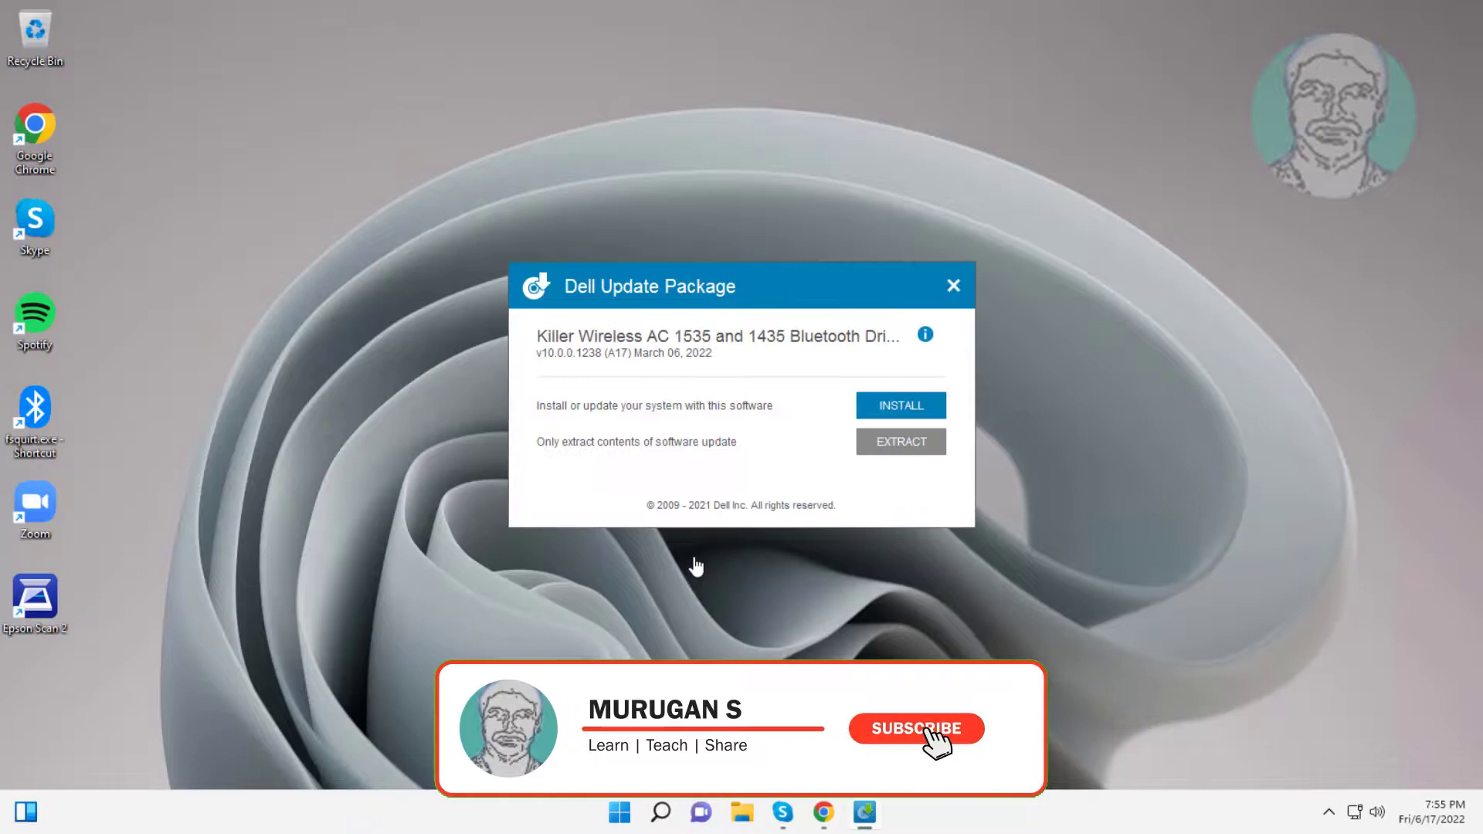
pyautogui.click(897, 407)
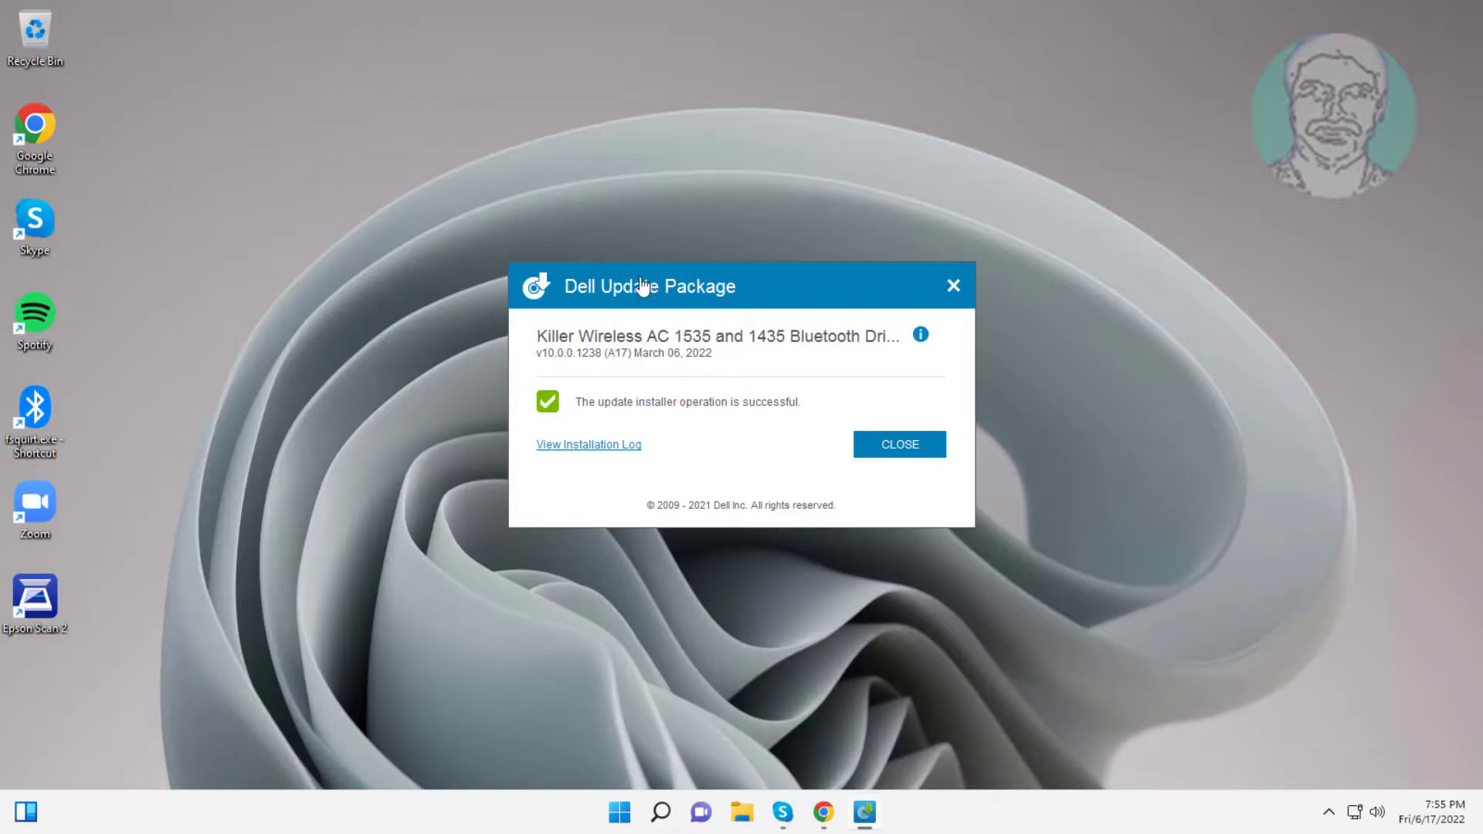
# Step: Close the successful installation report and bring up the Start menu
pyautogui.click(898, 443)
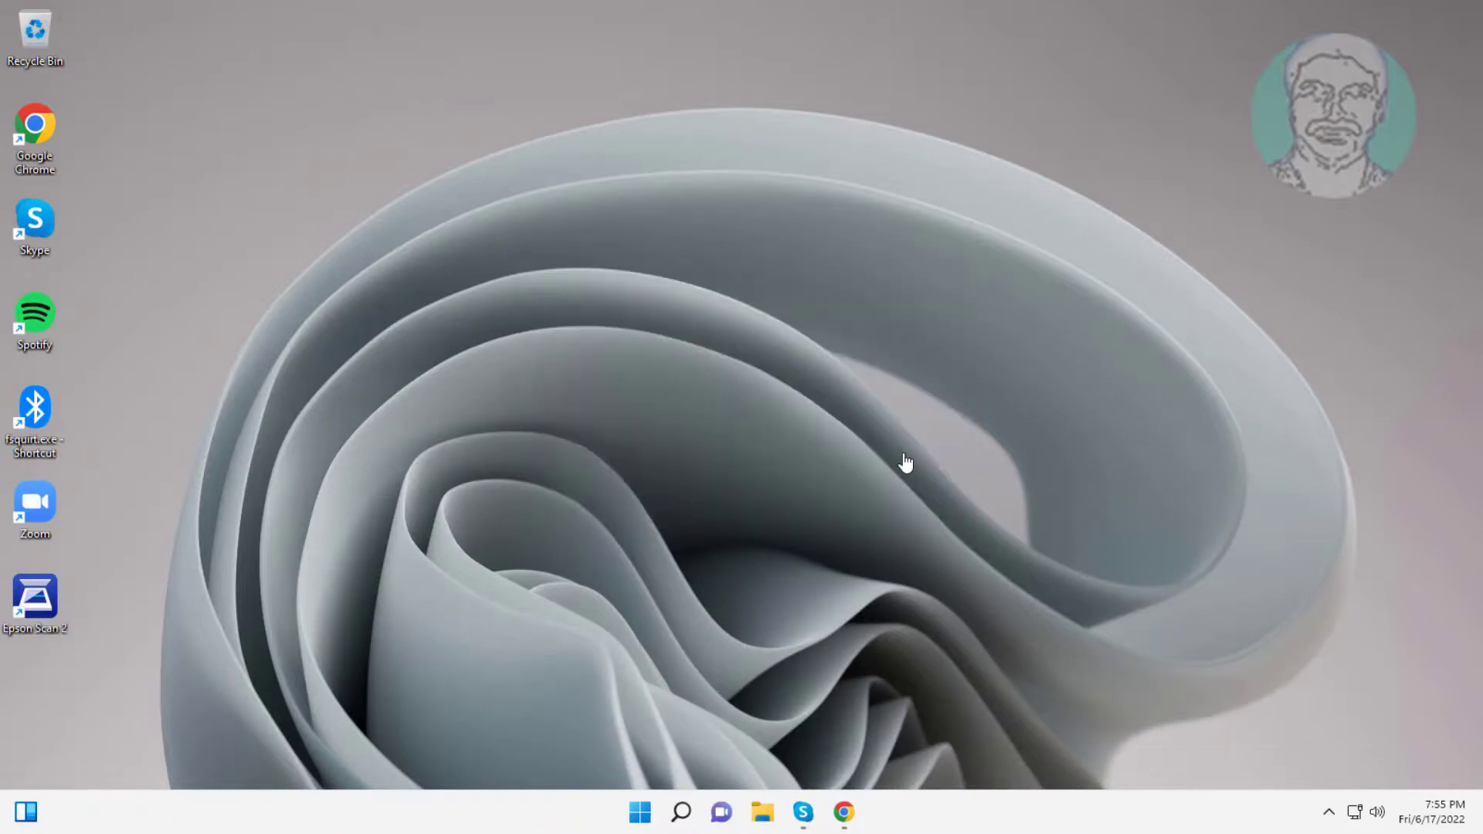
pyautogui.click(640, 814)
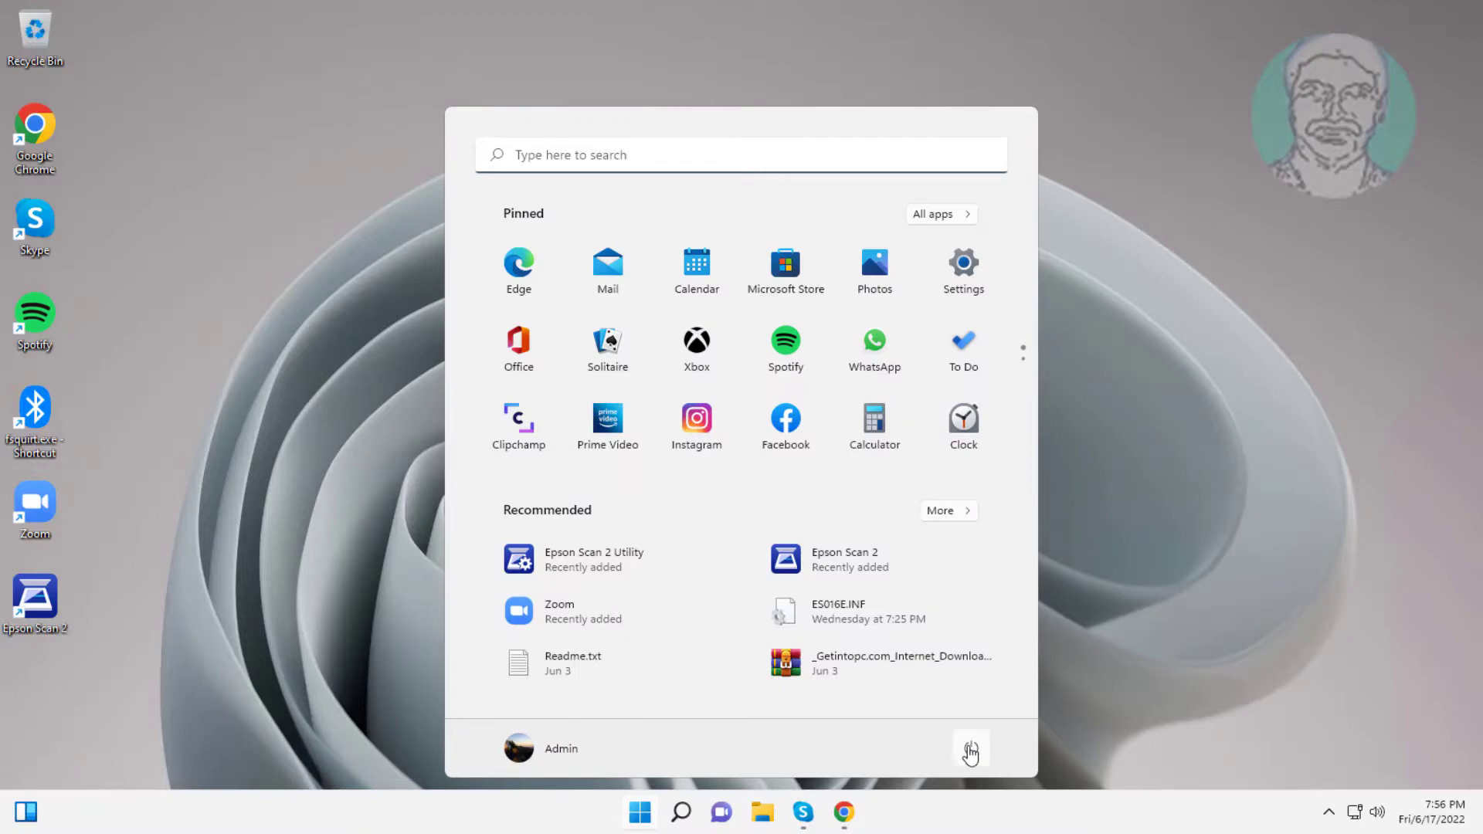